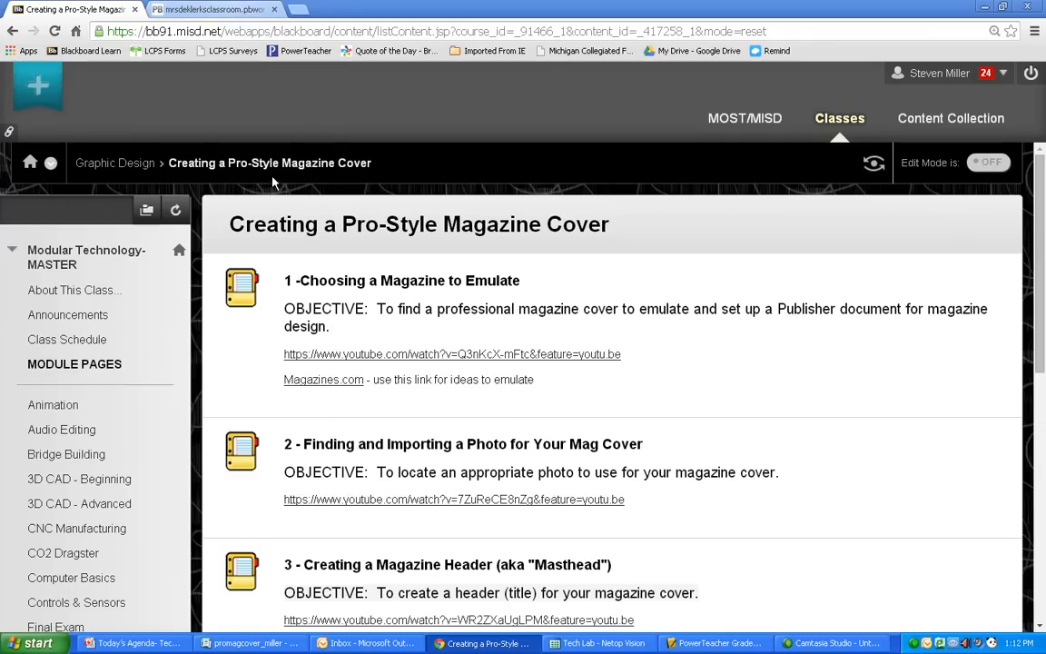
Review the Magazine Cover Elements PDF, reading the element definitions and examining the labelled Cosmopolitan cover
left_click(216, 15)
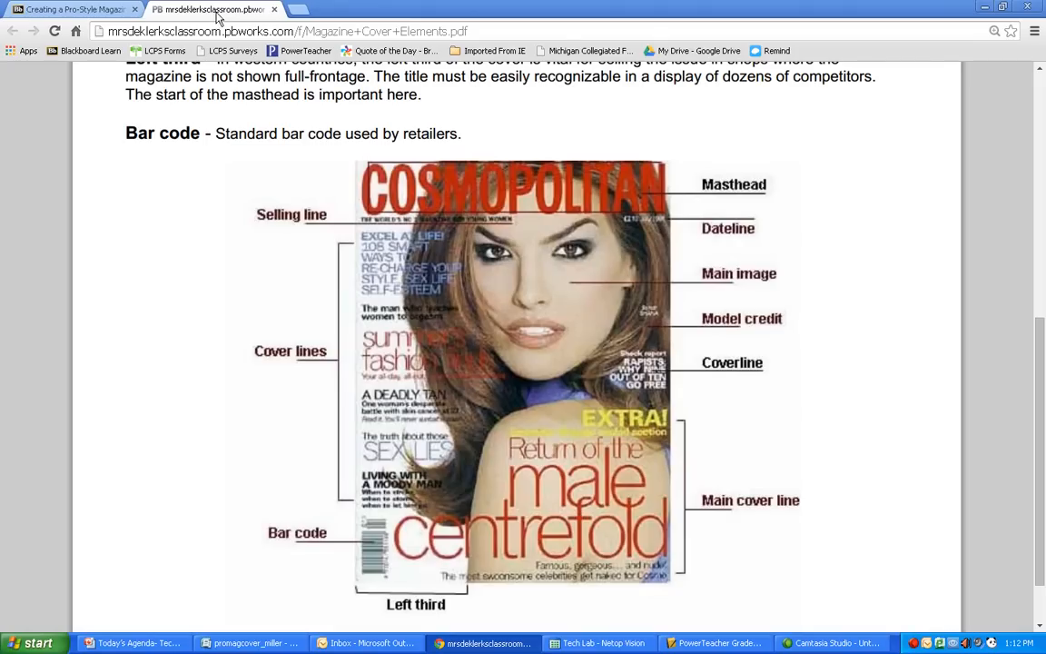
scroll(690, 289, "up", 5)
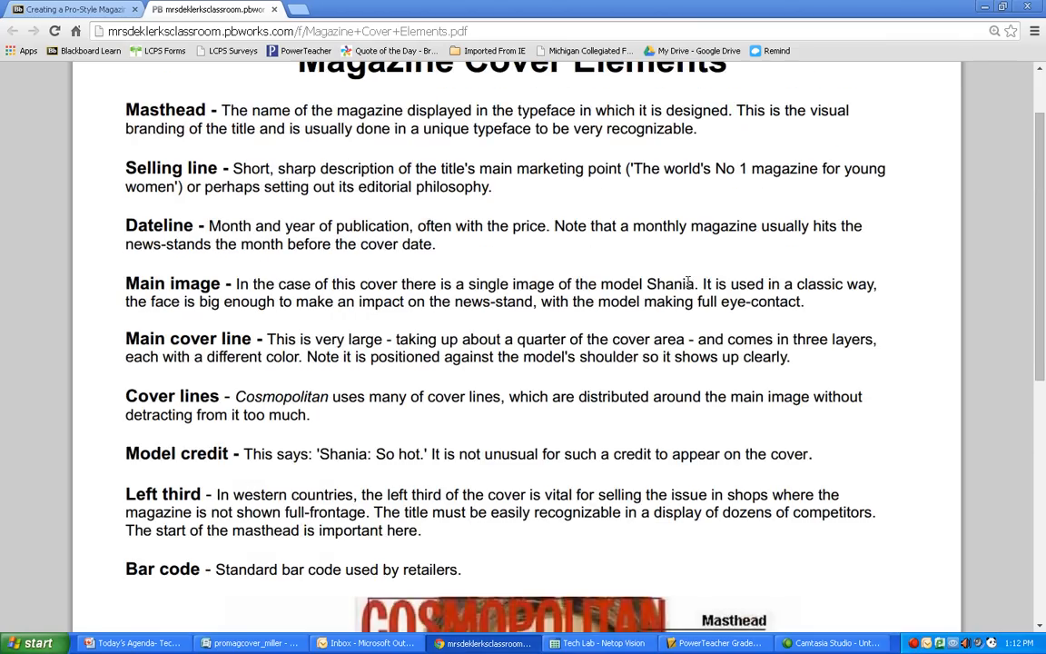
scroll(689, 282, "up", 1)
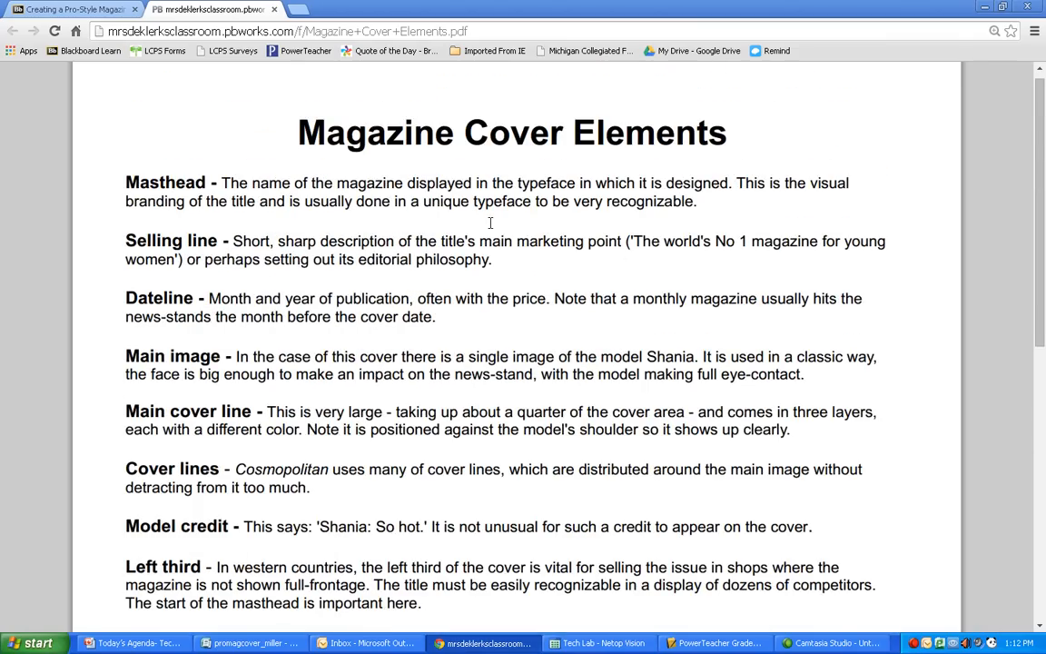
scroll(491, 222, "down", 1)
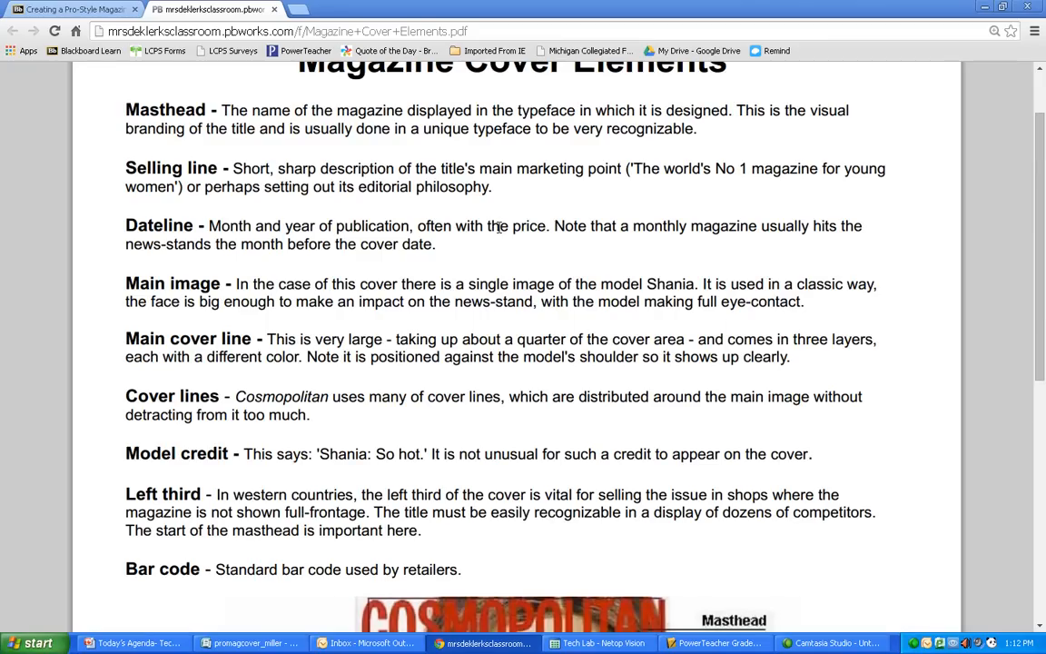
scroll(498, 227, "down", 5)
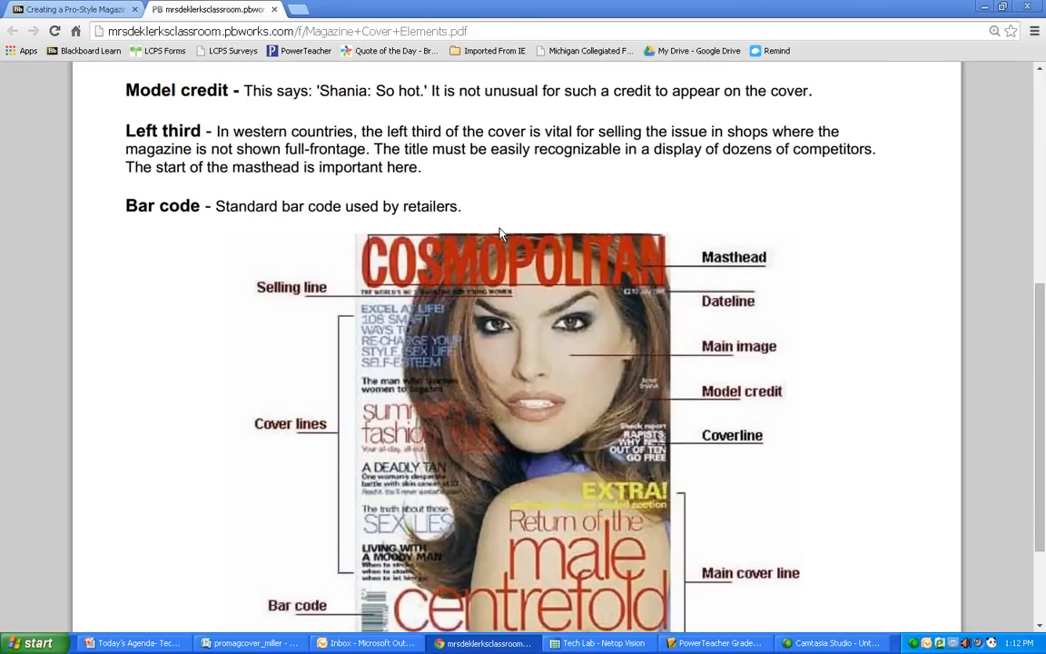
scroll(499, 233, "down", 1)
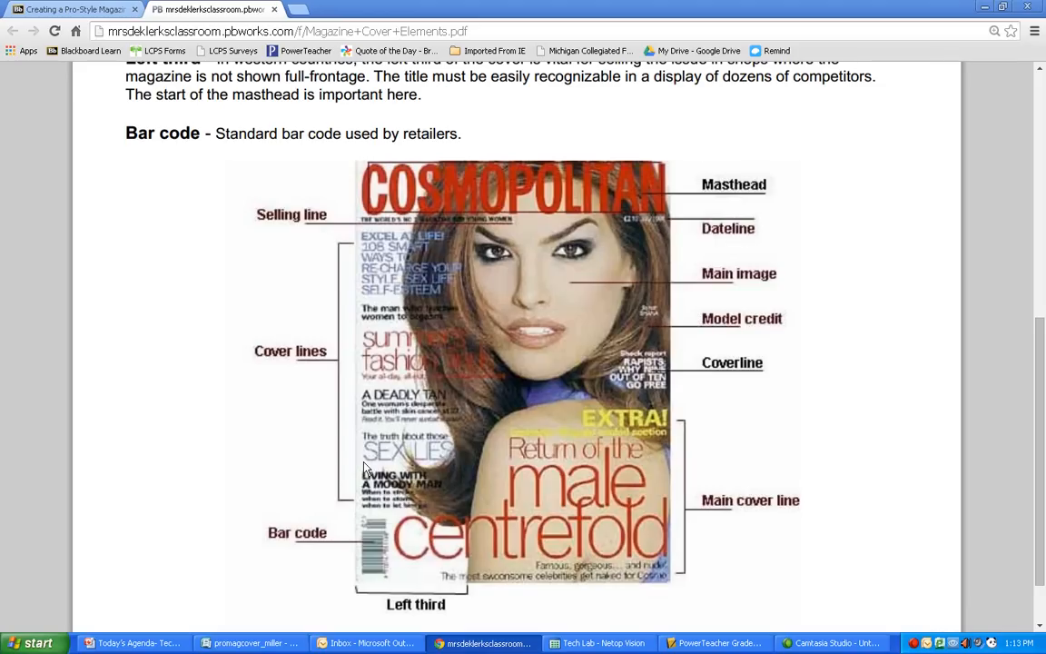
Switch to the magazine cover publication in Publisher and draw a text box about 4.6 by 0.6 in on the blank area right of the page
left_click(250, 643)
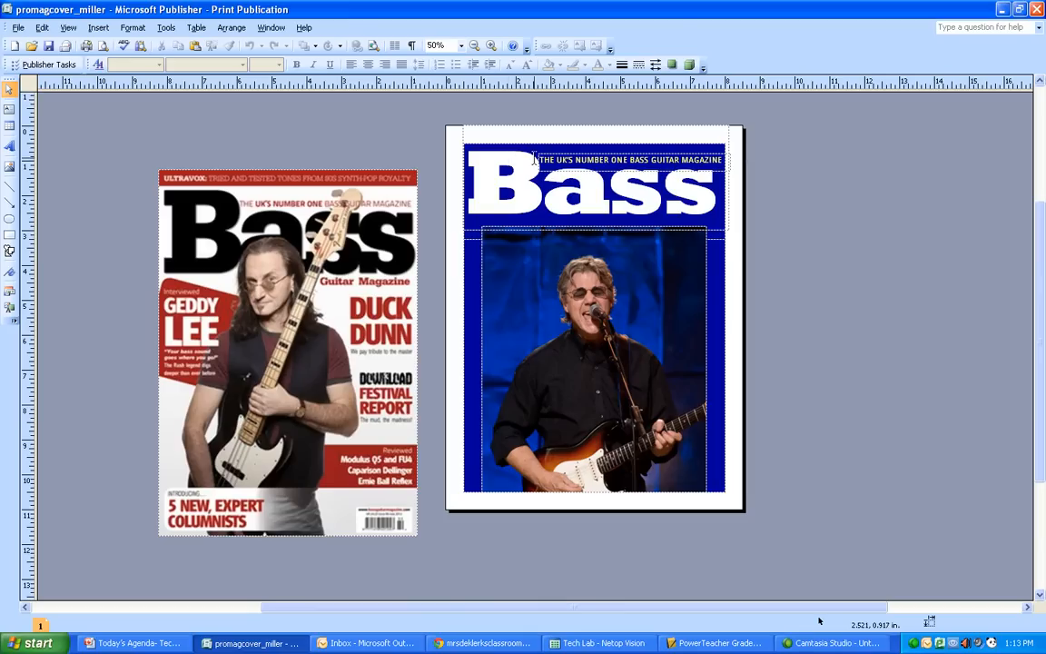
left_click(8, 109)
left_click_drag(788, 228, 955, 255)
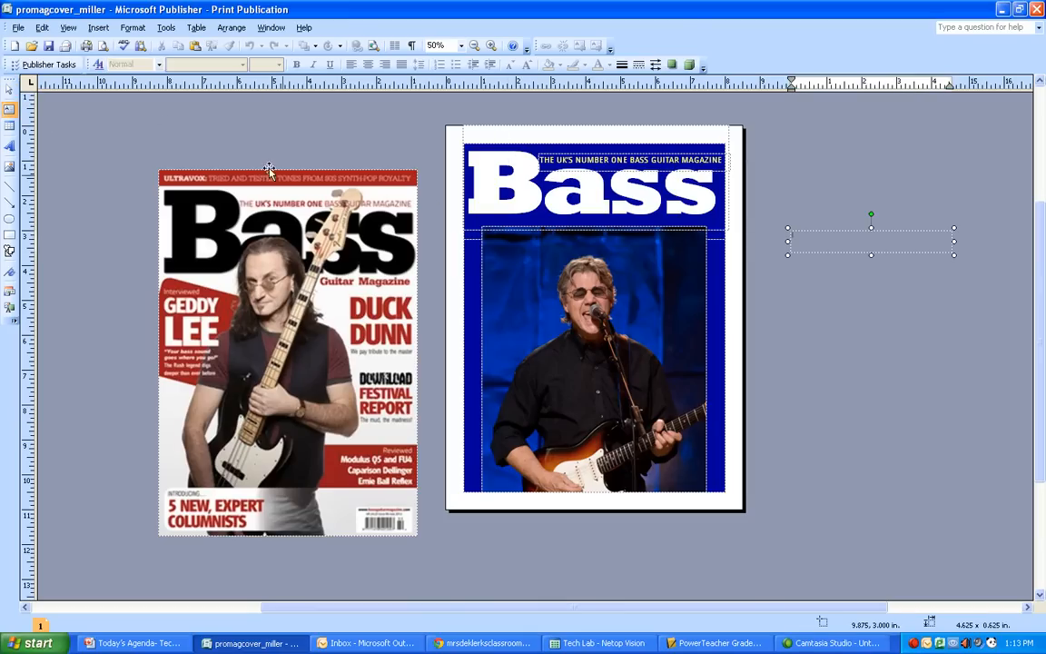
left_click(243, 65)
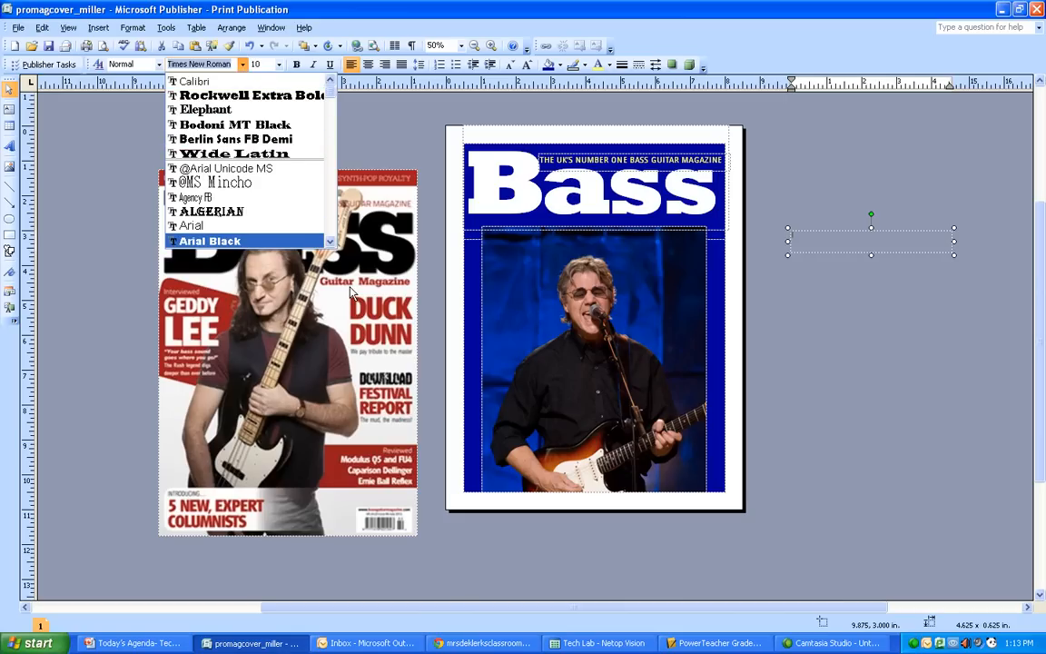
left_click(338, 116)
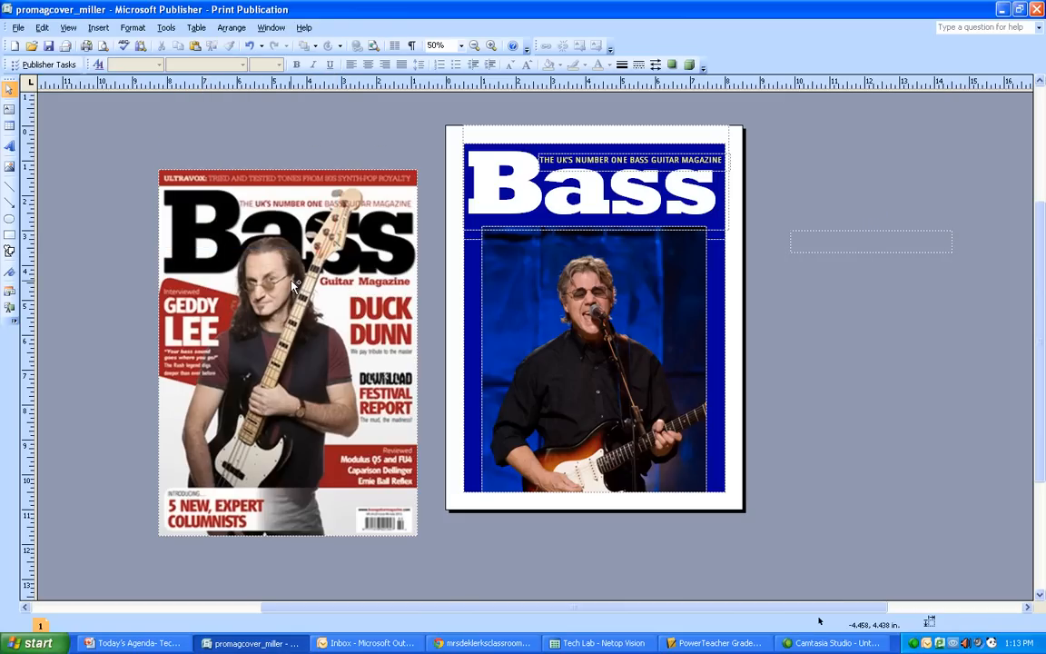
Enter "Guitar Magazine" in the empty text box beside the cover page
scroll(292, 281, "up", 2)
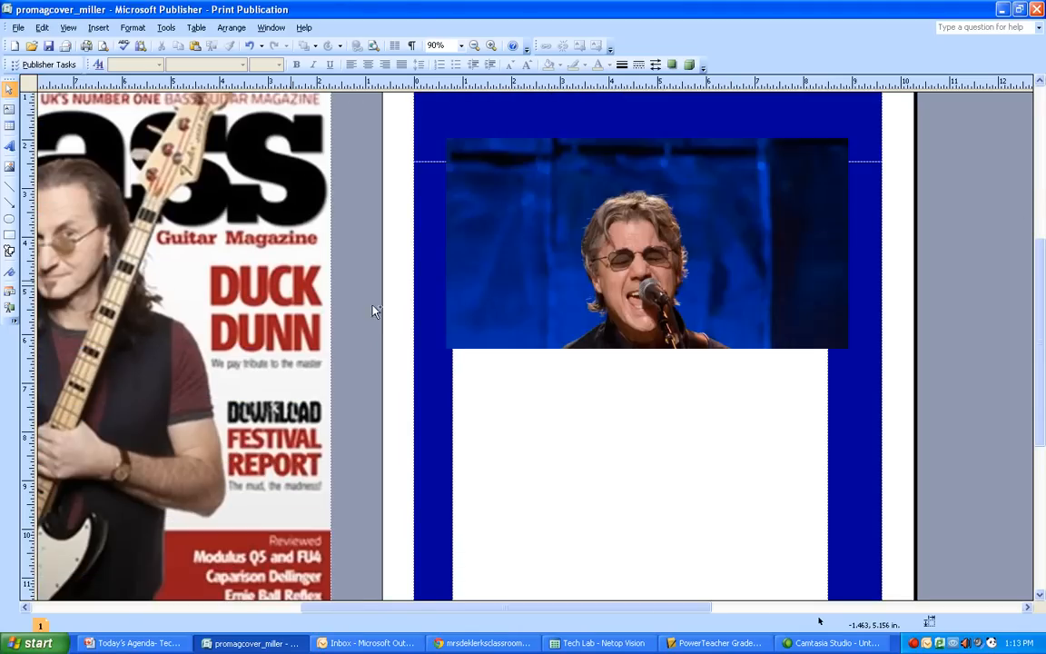
scroll(486, 336, "up", 1)
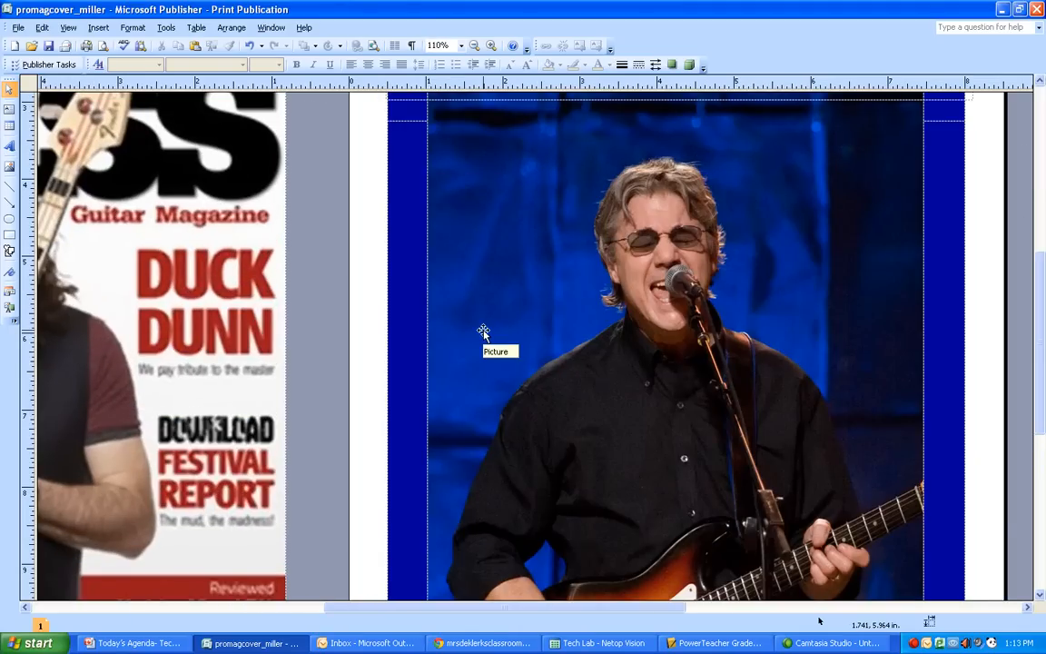
scroll(486, 336, "down", 1)
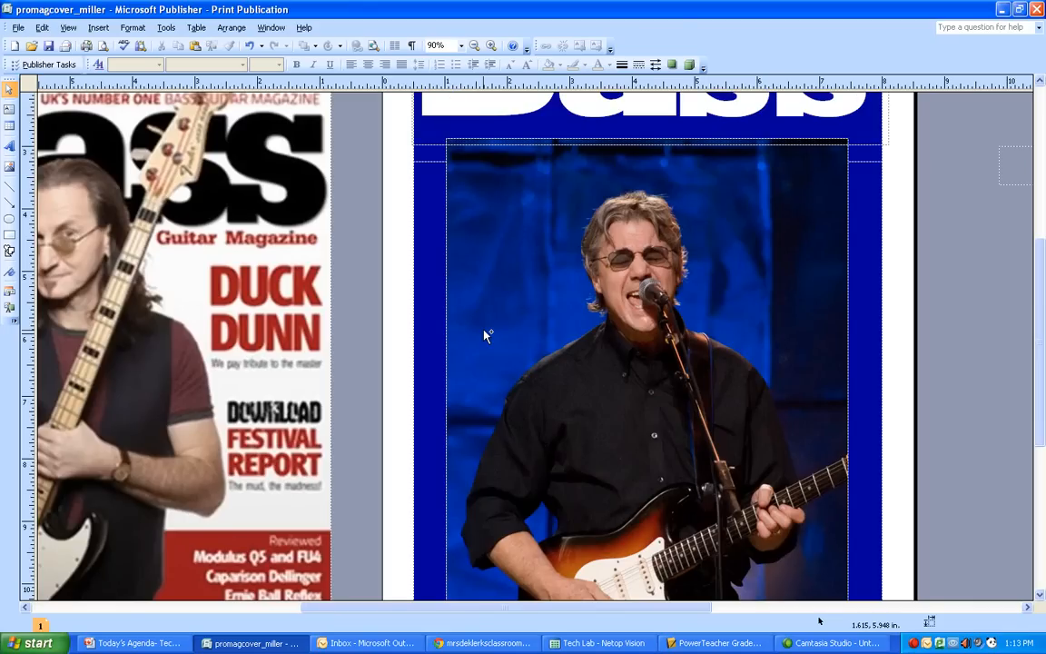
scroll(486, 336, "down", 1)
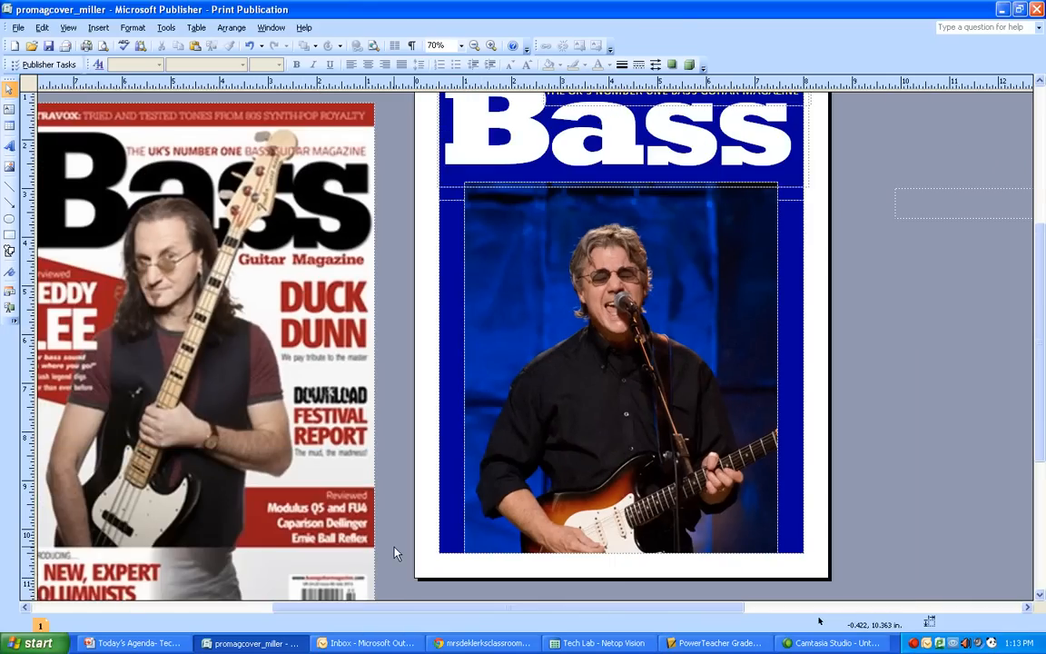
left_click_drag(394, 607, 427, 607)
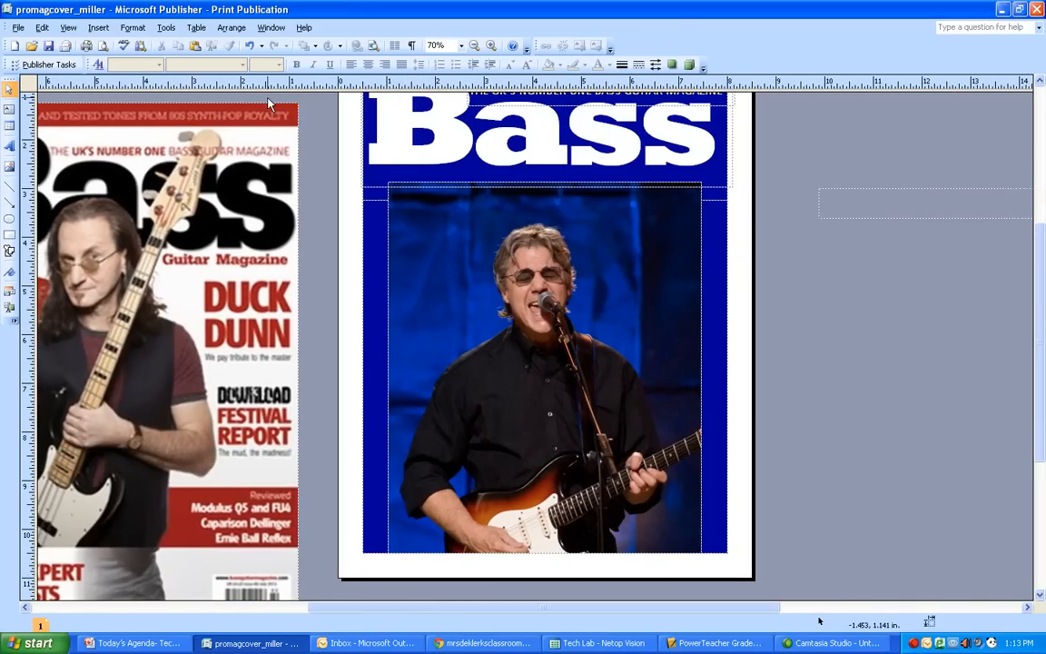
left_click(827, 200)
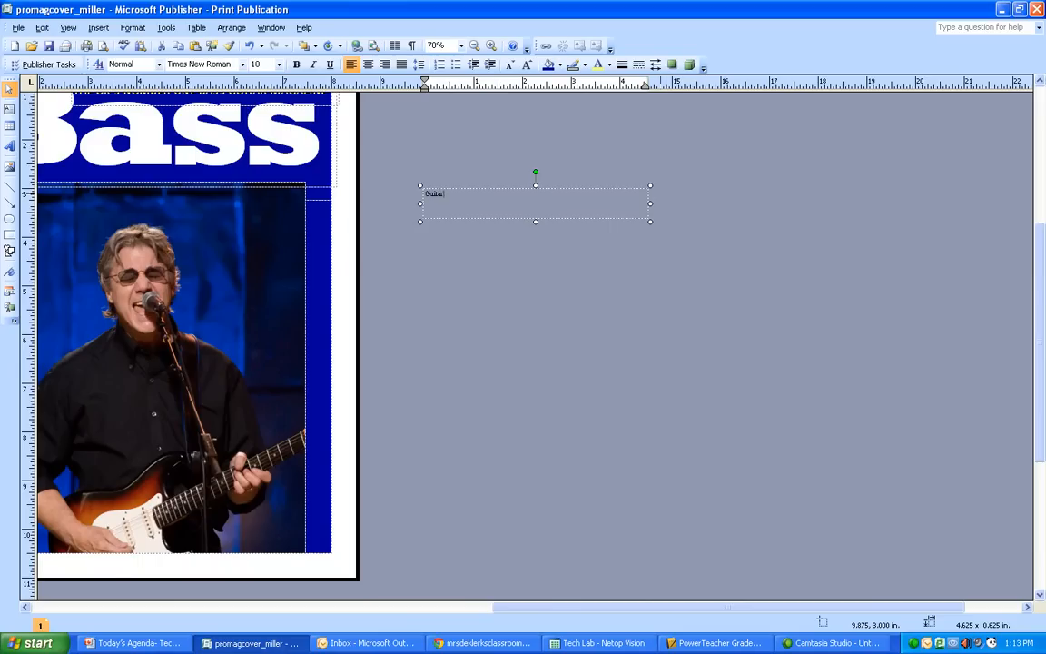
type("Guitar Magazine")
Try to set the font of the Guitar Magazine text to Bodoni MT Black
left_click_drag(585, 615, 406, 615)
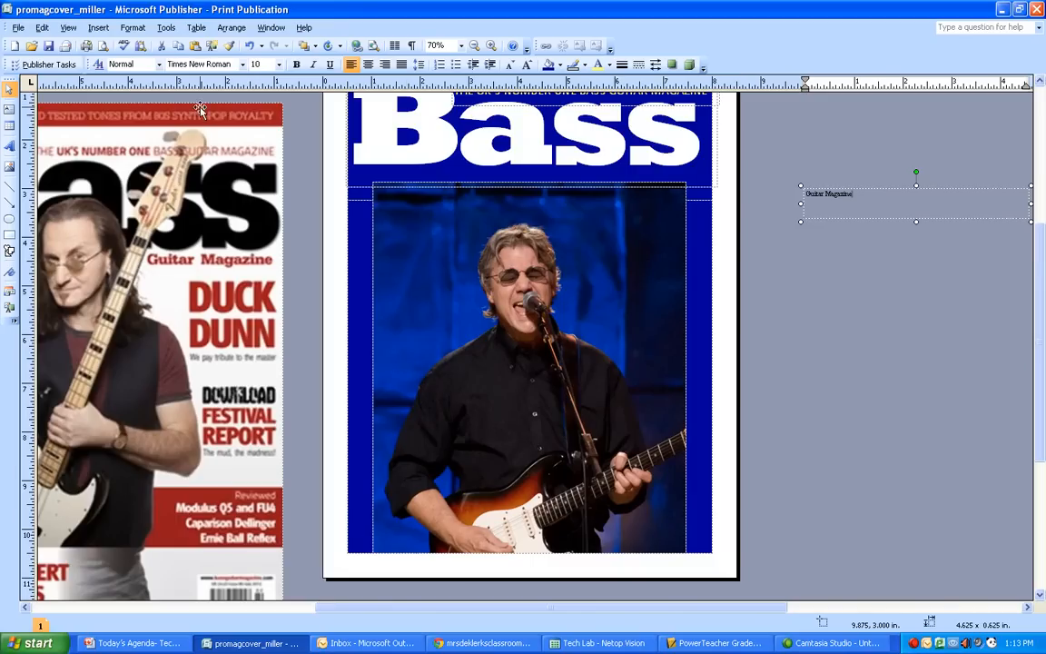
left_click(243, 65)
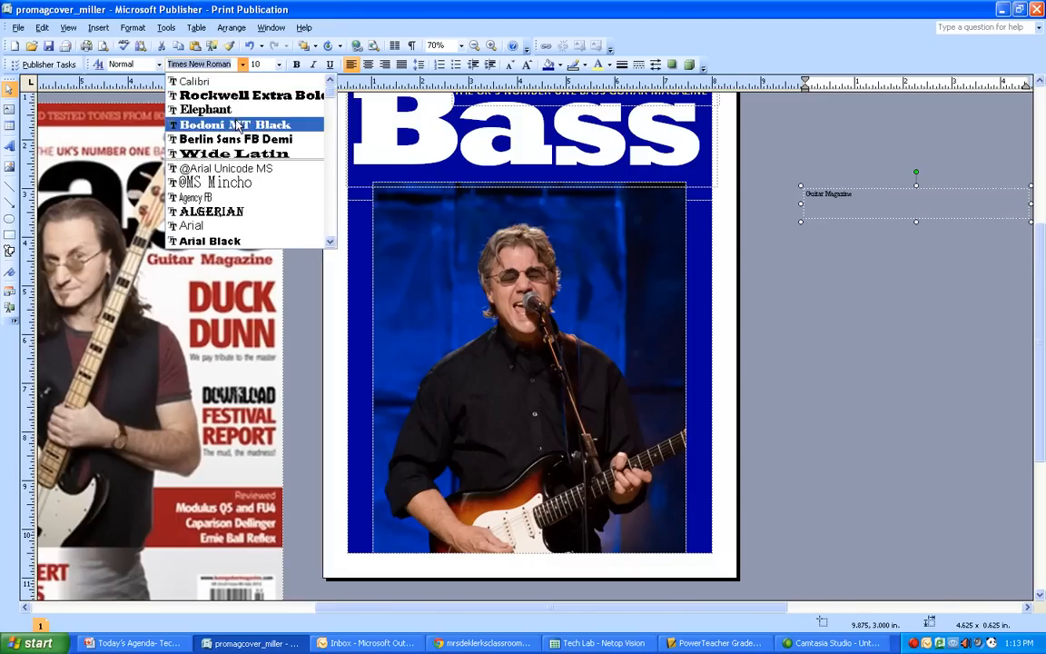
scroll(232, 225, "down", 2)
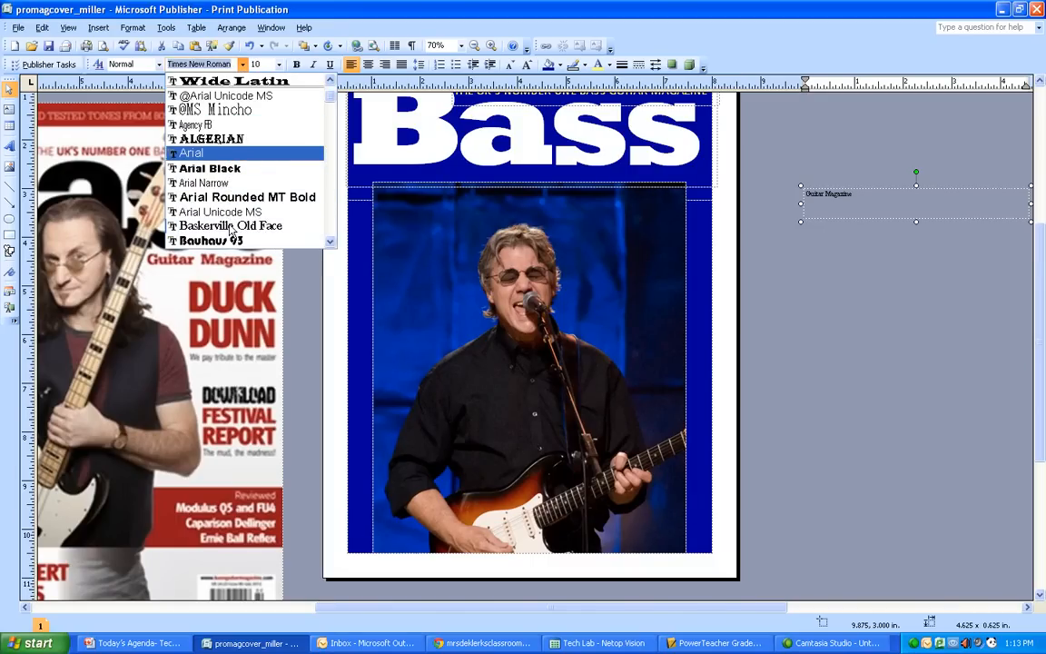
scroll(230, 227, "up", 2)
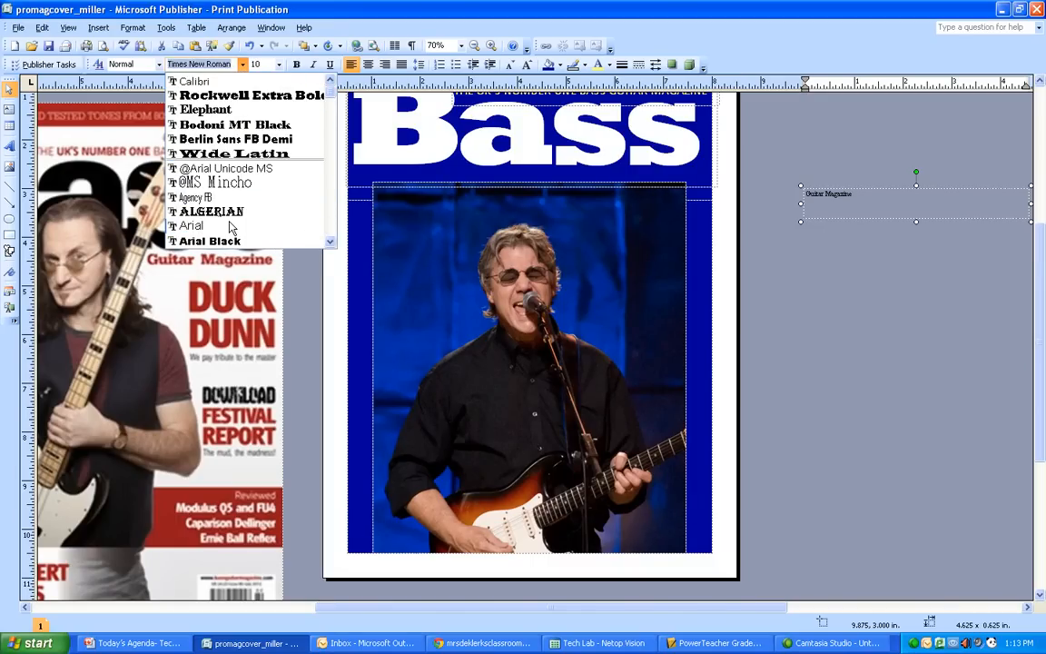
left_click(218, 127)
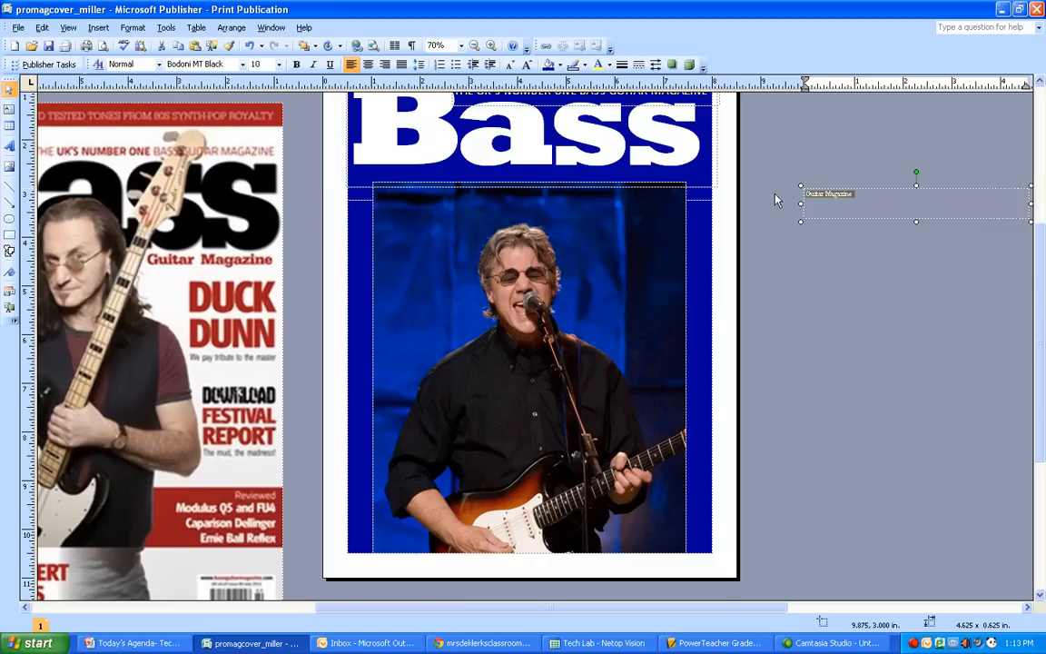
Enlarge the Guitar Magazine text to 36 pt and make it bold
left_click(528, 66)
left_click(528, 66)
left_click(528, 66)
left_click(527, 66)
left_click(528, 66)
left_click(528, 66)
left_click(528, 67)
left_click(527, 67)
left_click(528, 66)
left_click(528, 67)
left_click(527, 66)
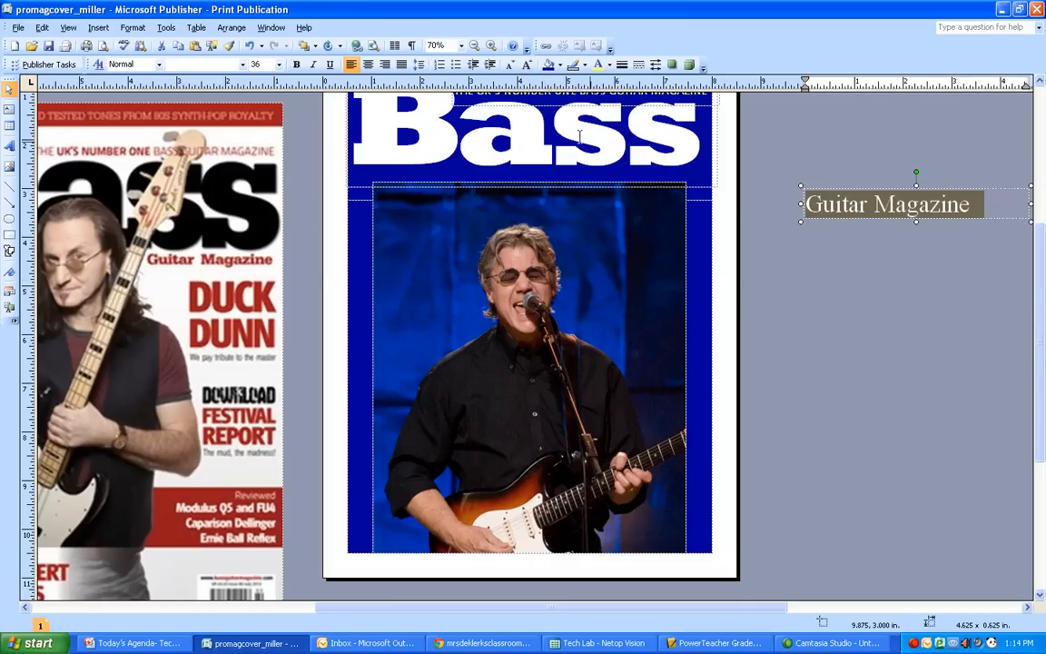
left_click(296, 65)
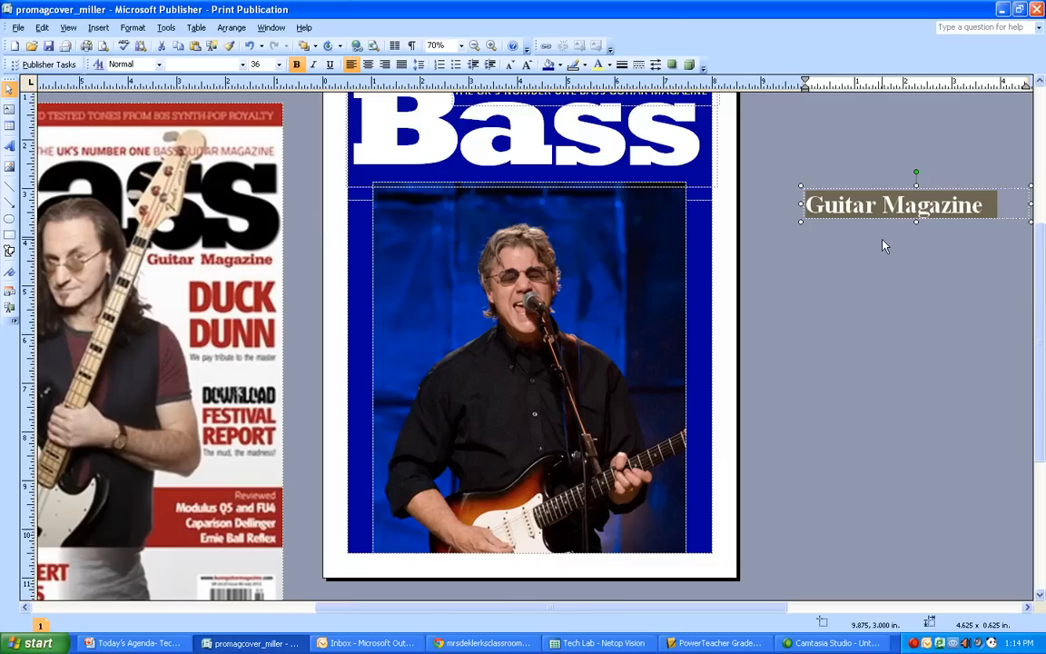
left_click(893, 274)
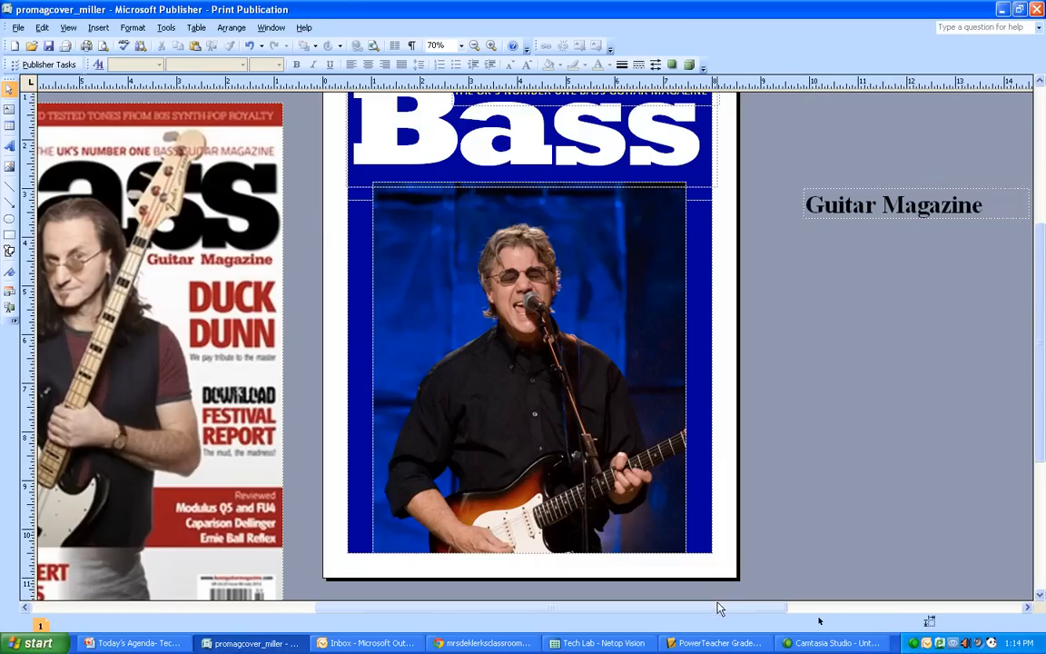
Narrow the Guitar Magazine text box to about 3.8 in and move it onto the cover, just under the end of the Bass masthead
left_click_drag(717, 606, 767, 607)
left_click(925, 205)
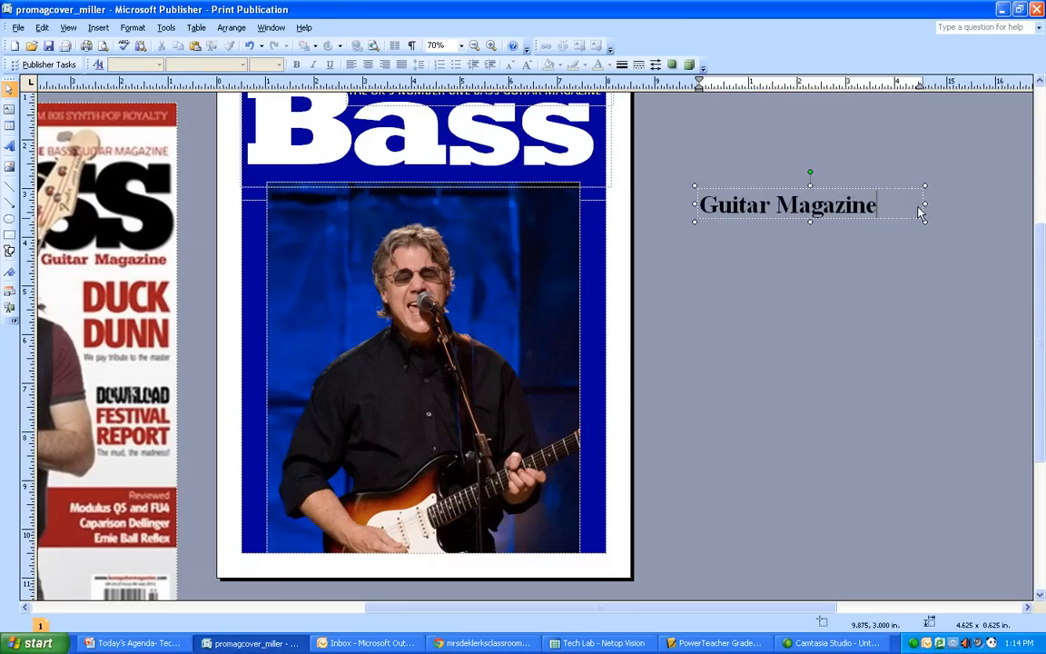
left_click_drag(926, 206, 609, 163)
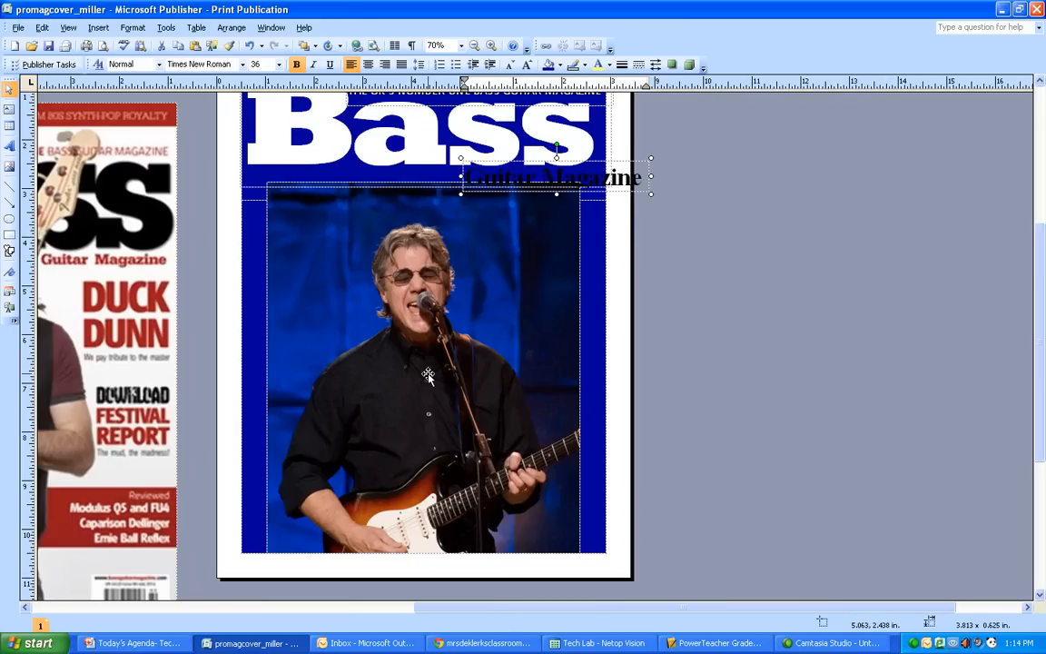
Reduce the Guitar Magazine text by two font sizes so it fits within the blue cover background
left_click(510, 65)
left_click_drag(624, 162, 614, 143)
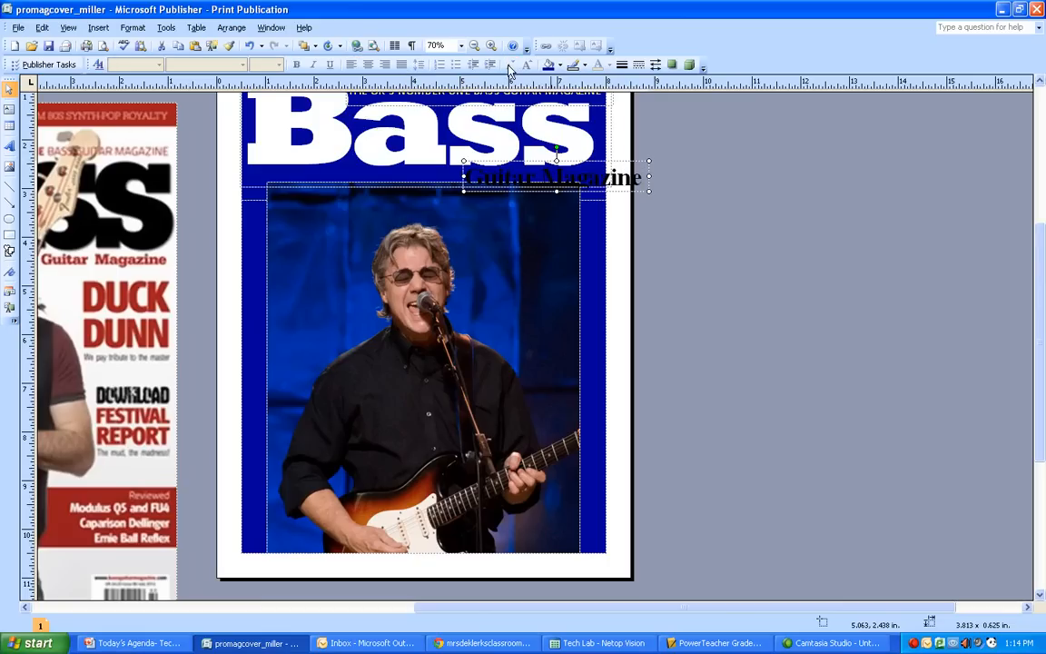
left_click_drag(641, 178, 464, 177)
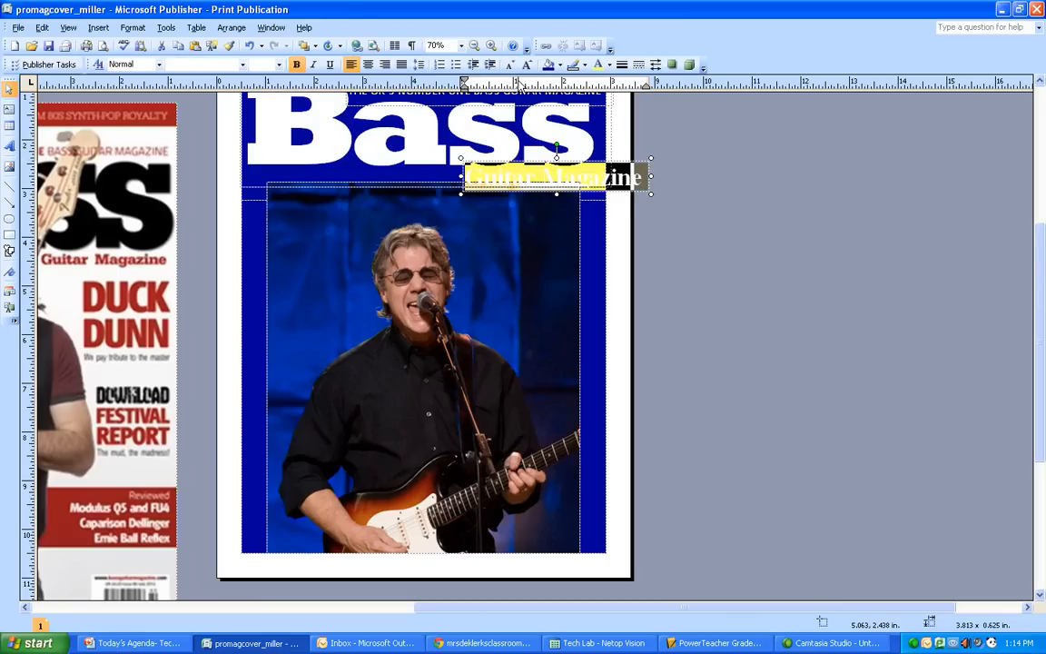
left_click(510, 64)
left_click(510, 64)
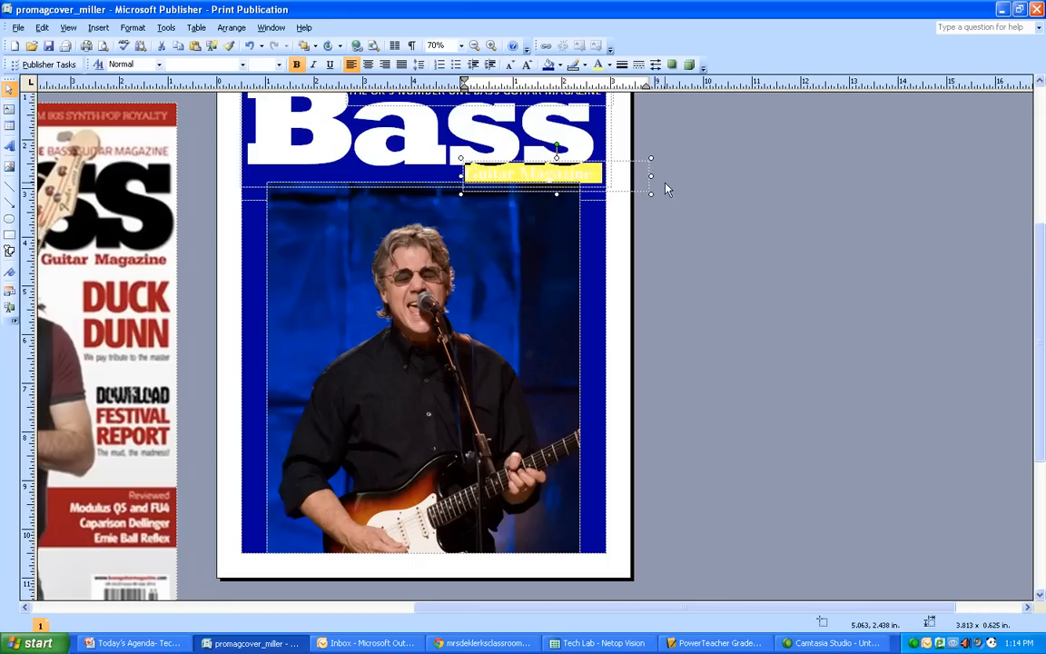
left_click(600, 165)
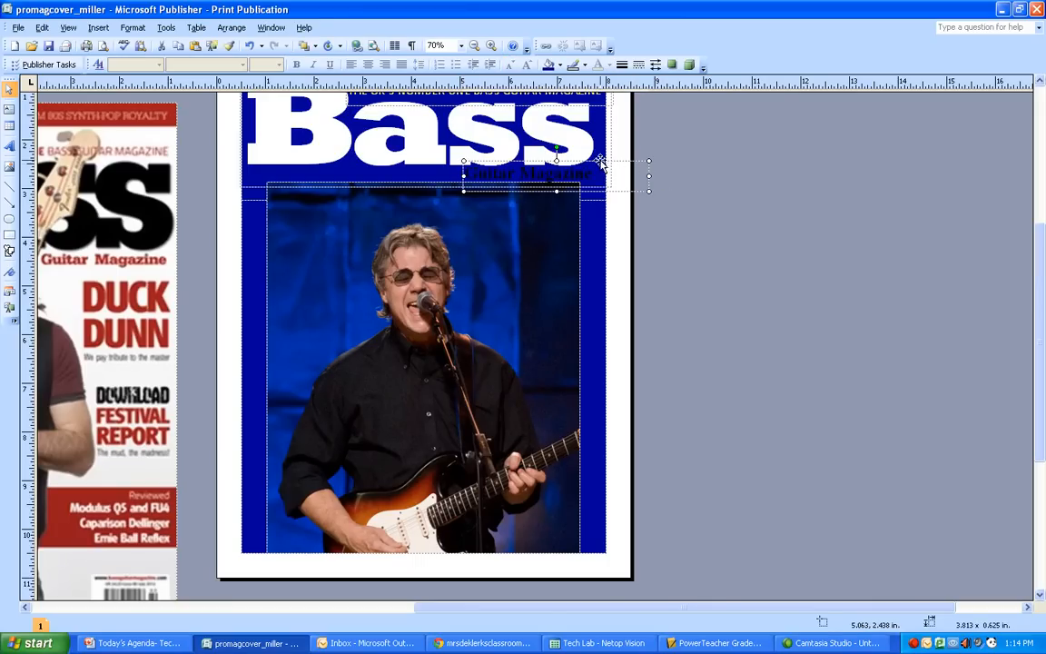
Colour the Guitar Magazine text yellow to match the selling line above the masthead
scroll(556, 164, "up", 1)
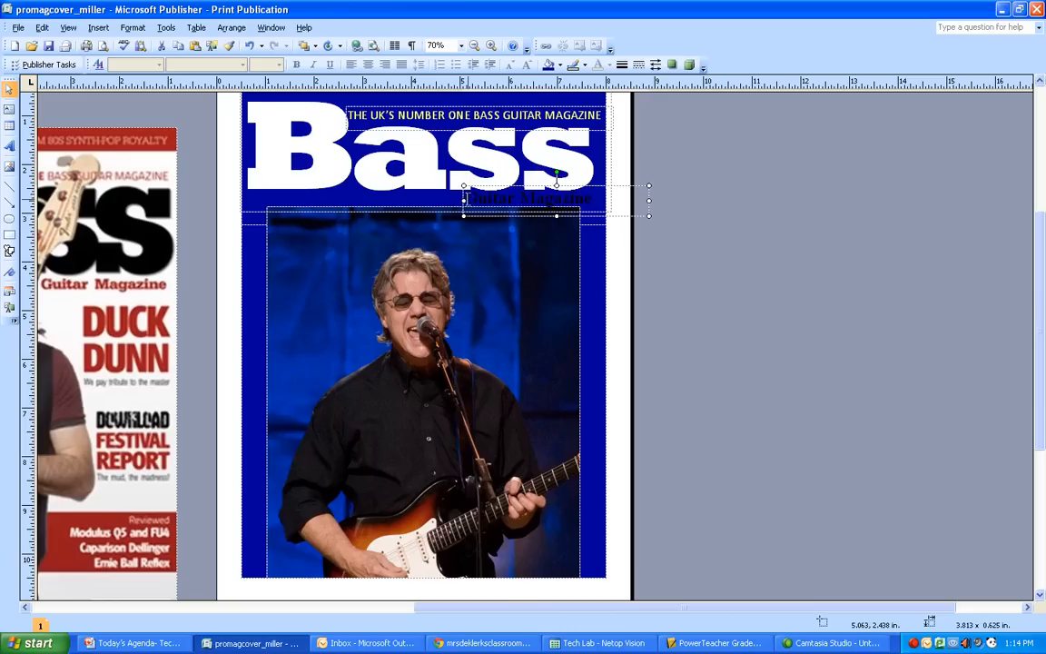
left_click_drag(463, 198, 574, 198)
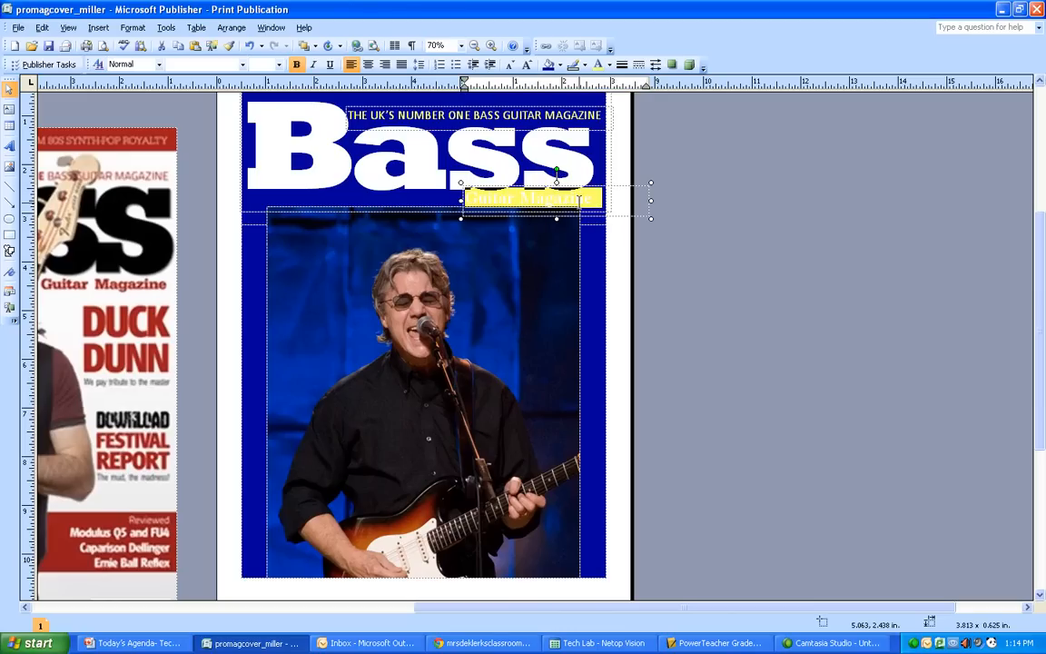
left_click(626, 227)
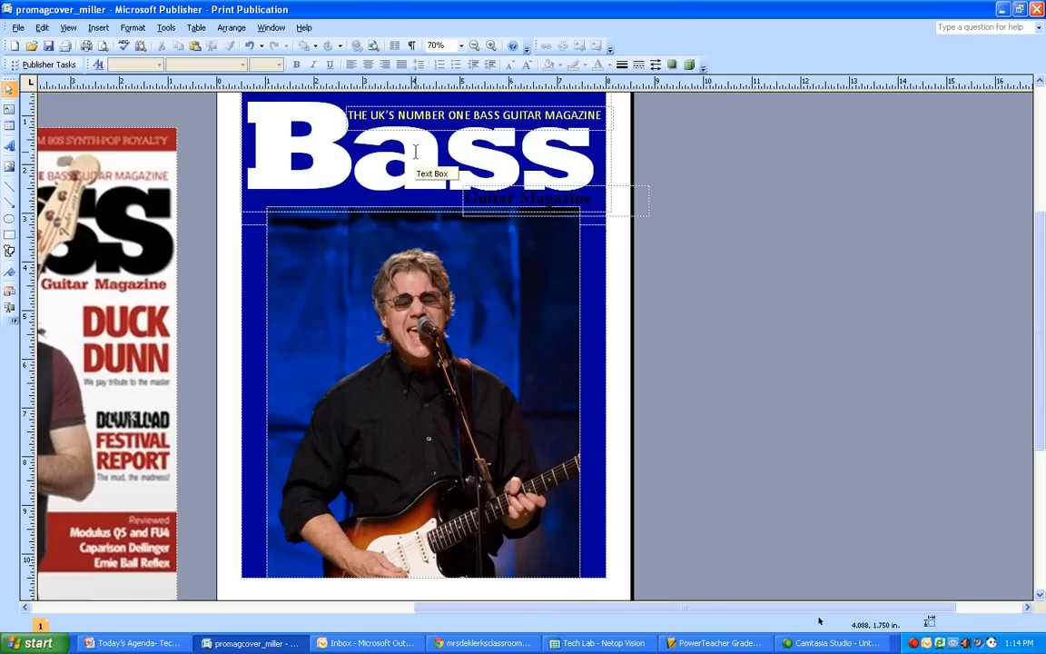
left_click(588, 198)
left_click_drag(588, 198, 461, 198)
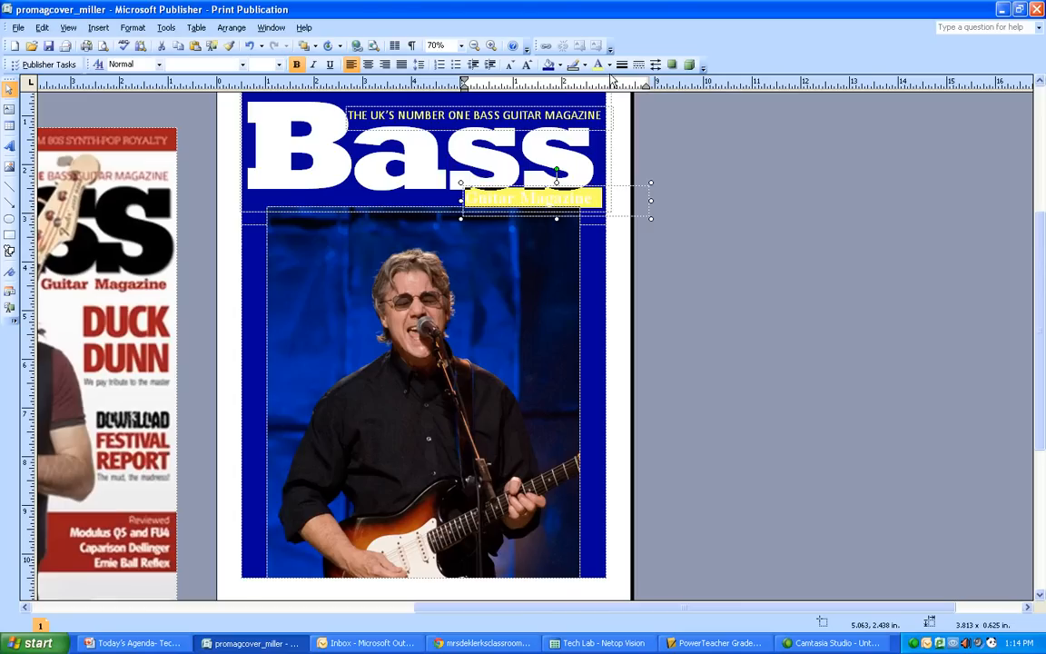
left_click(597, 64)
left_click(642, 157)
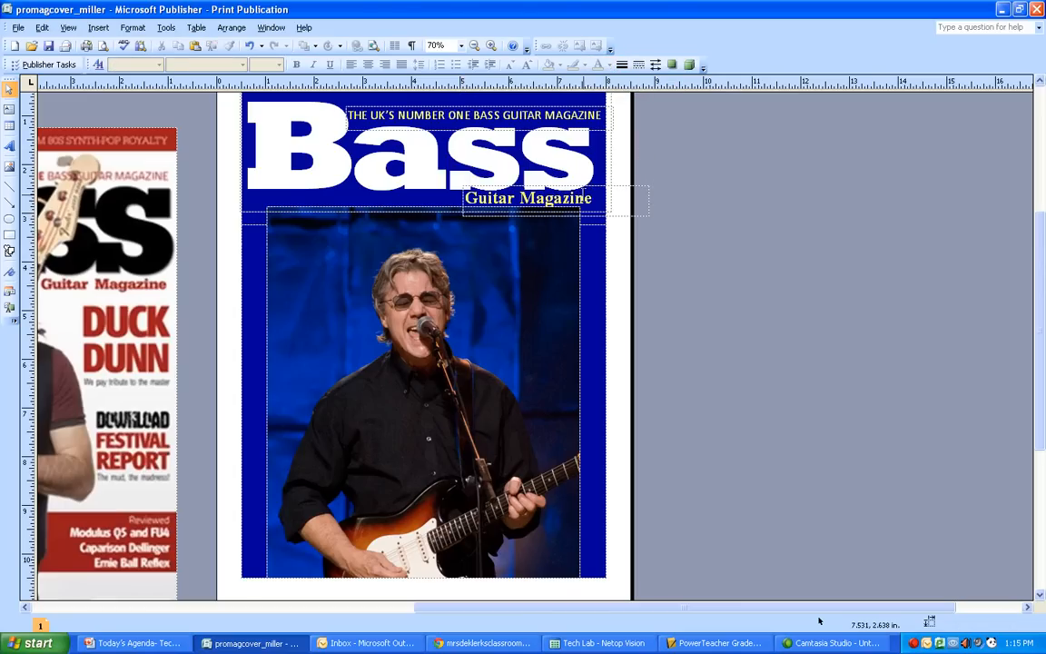
Try a dark orange-red font colour on the Guitar Magazine text
left_click(593, 198)
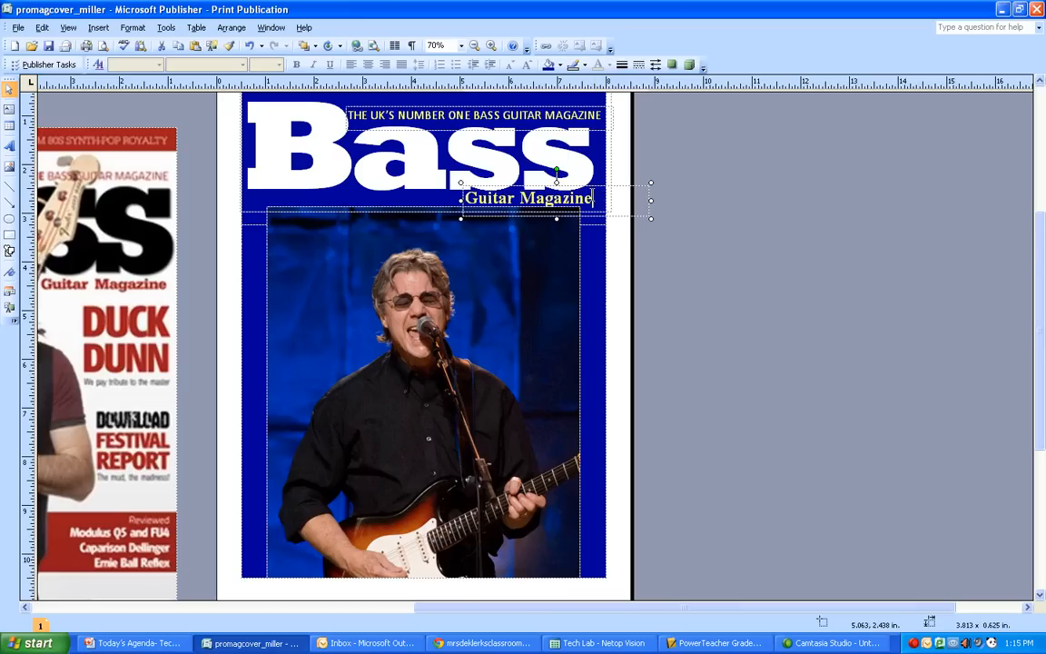
triple_click(594, 198)
left_click(608, 64)
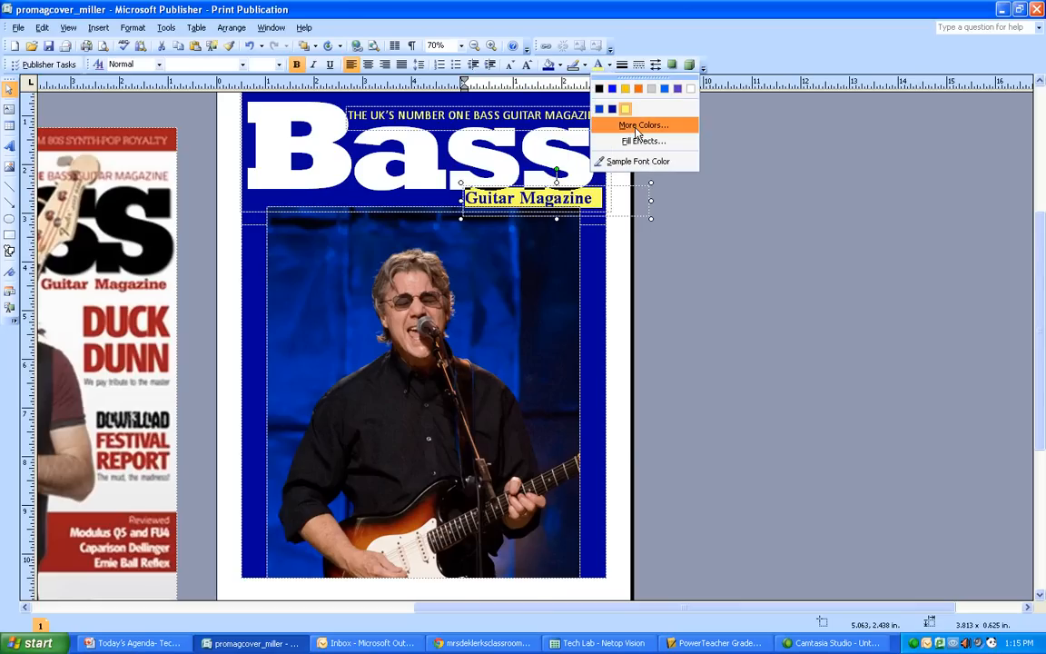
left_click(636, 125)
left_click(465, 332)
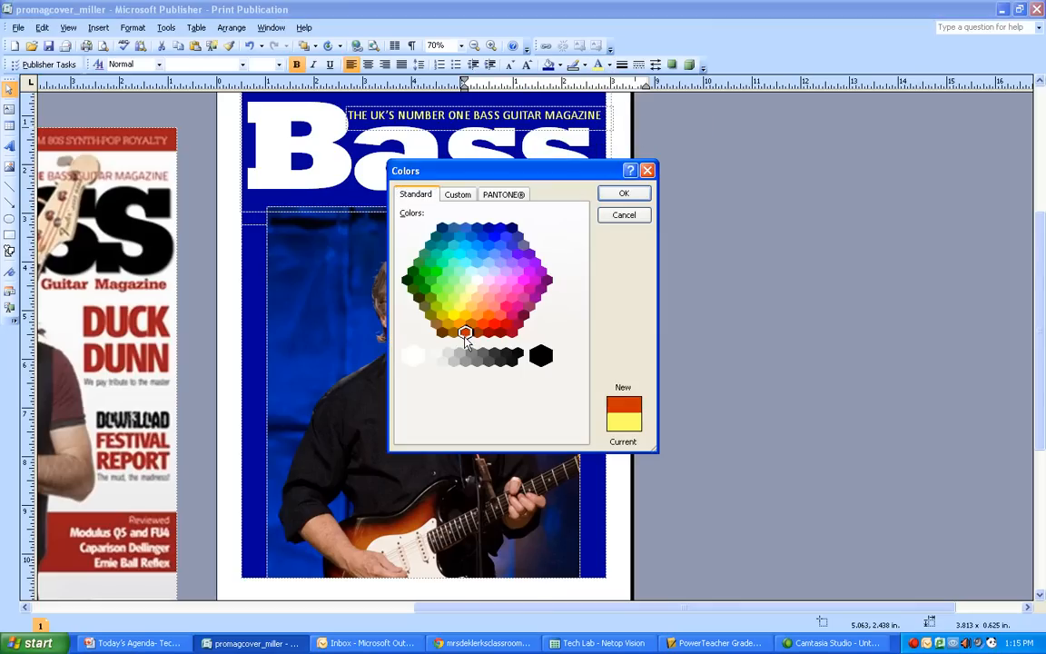
left_click(624, 194)
left_click(687, 299)
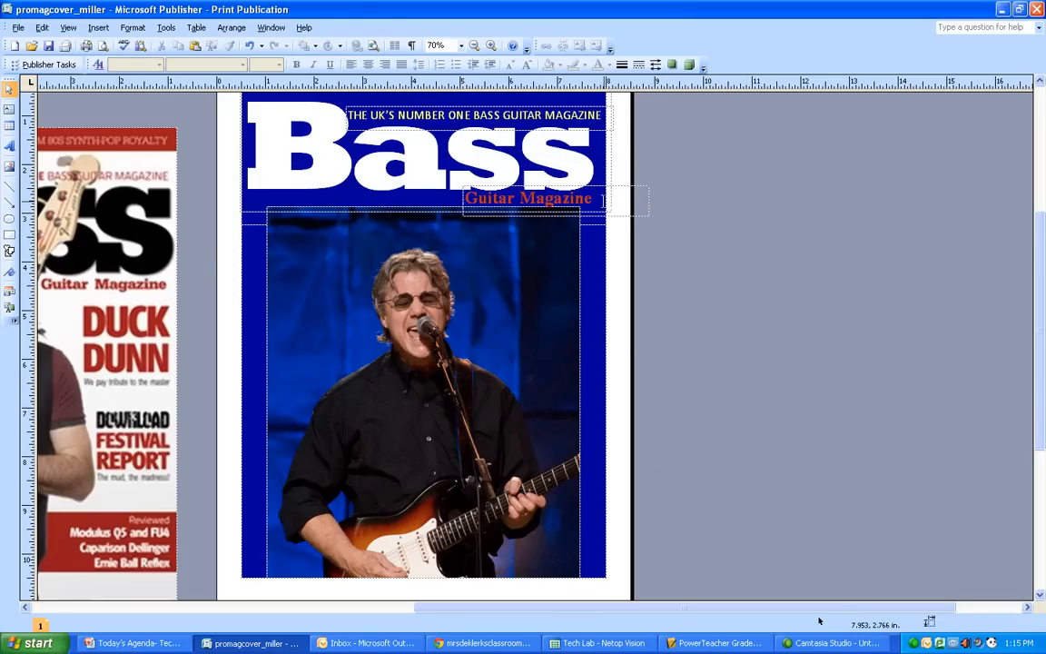
Recolour the Guitar Magazine text light blue using the standard colour palette
left_click_drag(603, 200, 463, 200)
left_click(610, 65)
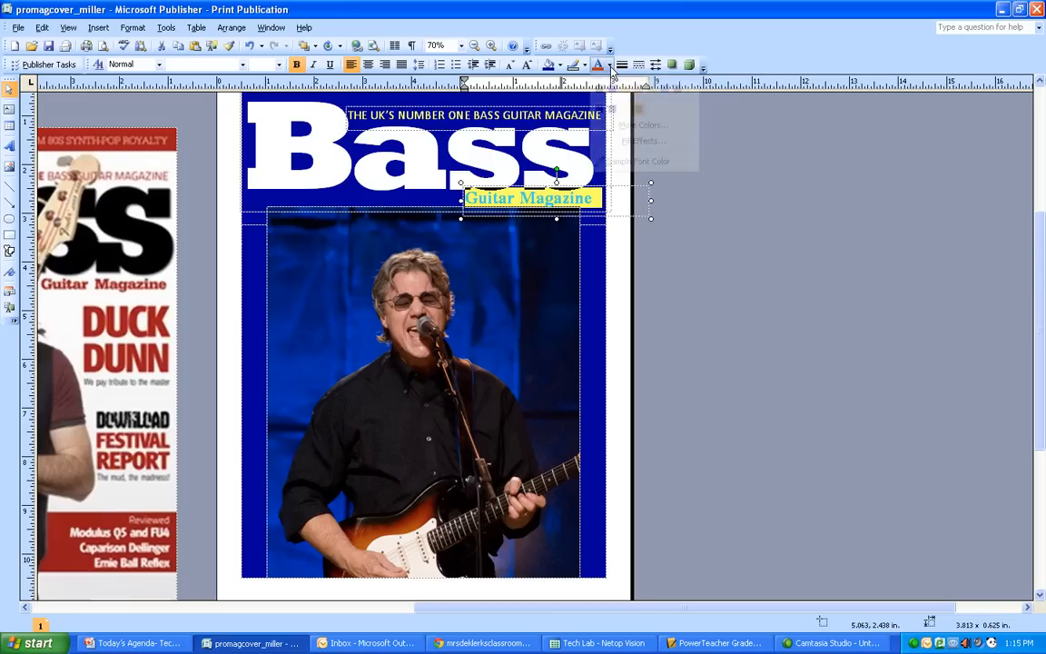
left_click(619, 127)
left_click(469, 256)
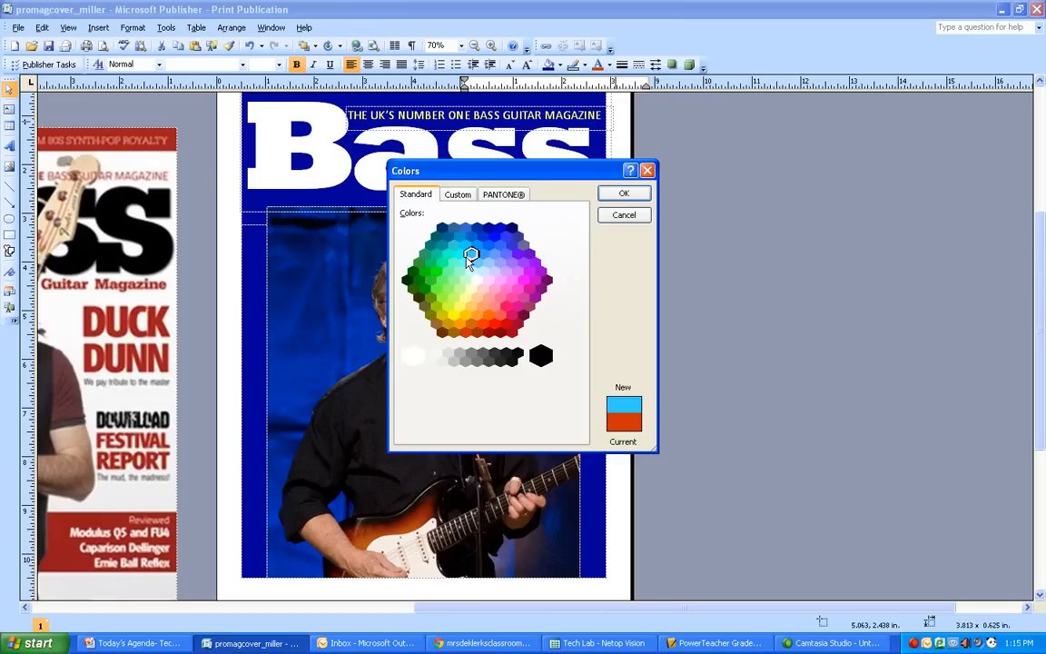
left_click(621, 195)
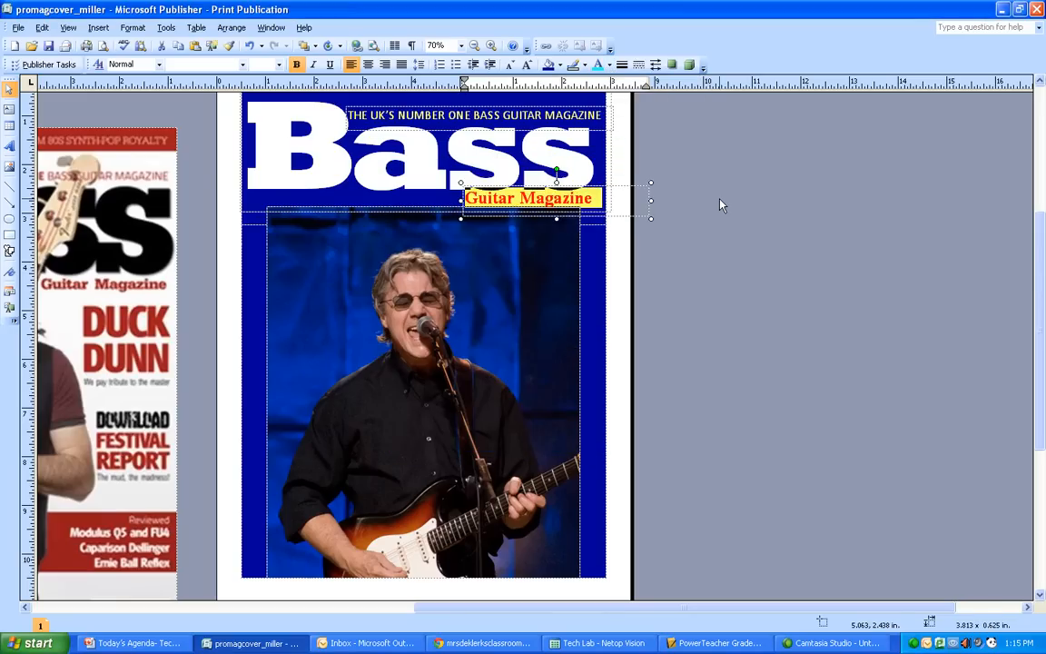
left_click(720, 205)
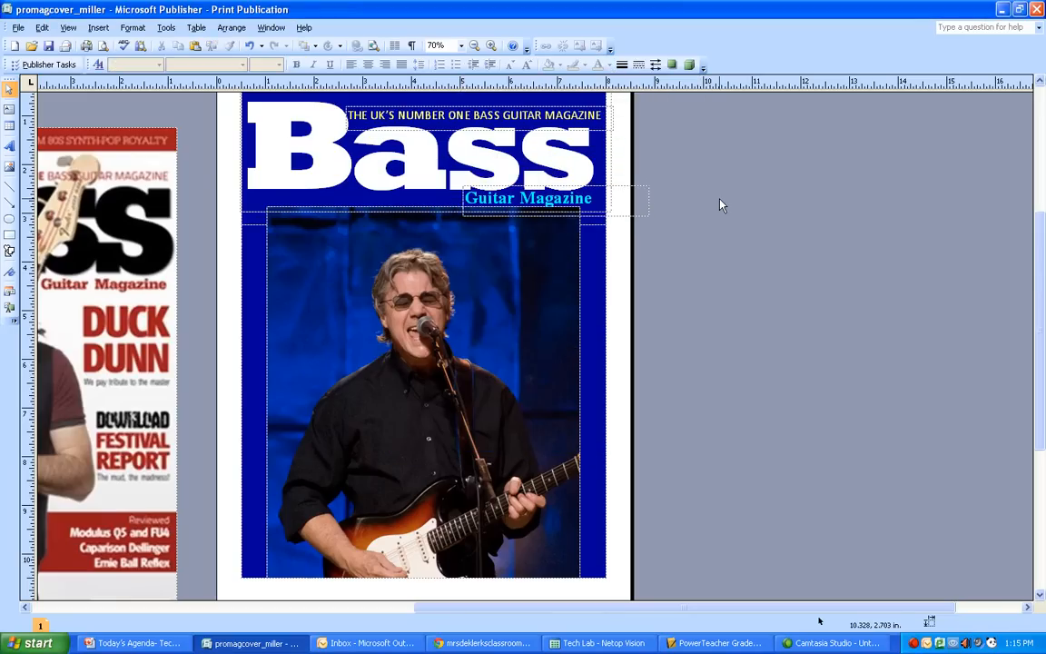
Narrow the Guitar Magazine text box to about 2.9 in and nudge it right until the text ends just past the masthead
left_click(651, 203)
left_click_drag(648, 199, 602, 189)
key("alt+Right")
key("alt+Right")
key("alt+Right")
key("alt+Right")
key("alt+Right")
key("alt+Right")
key("alt+Right")
key("alt+Right")
key("alt+Right")
key("alt+Right")
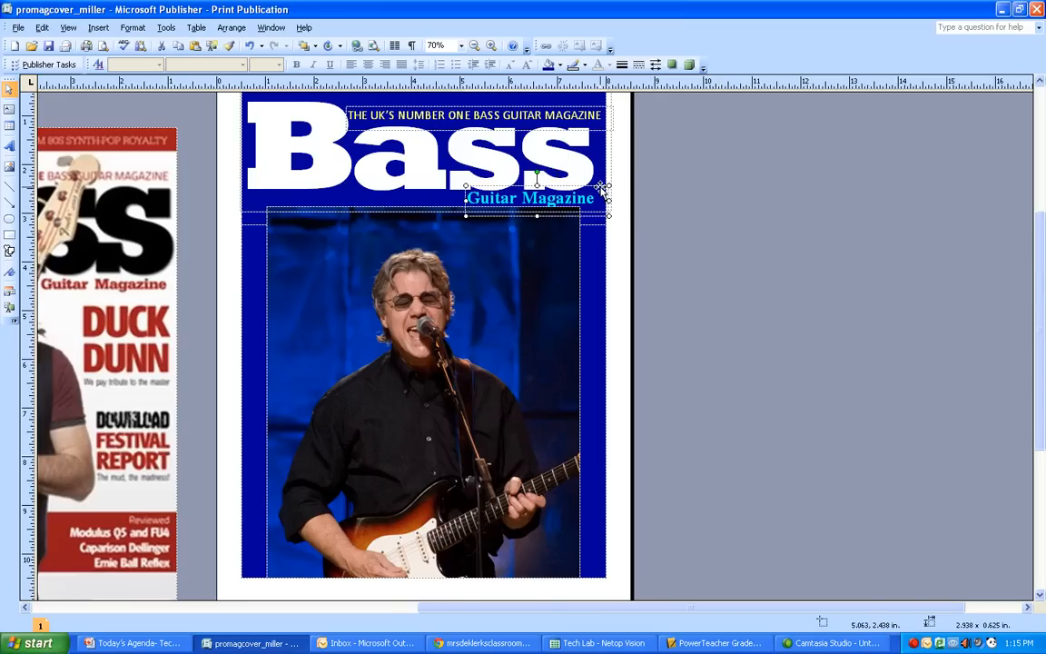
key("alt+Right")
key("alt+Right")
key("alt+Right")
key("alt+Right")
key("alt+Right")
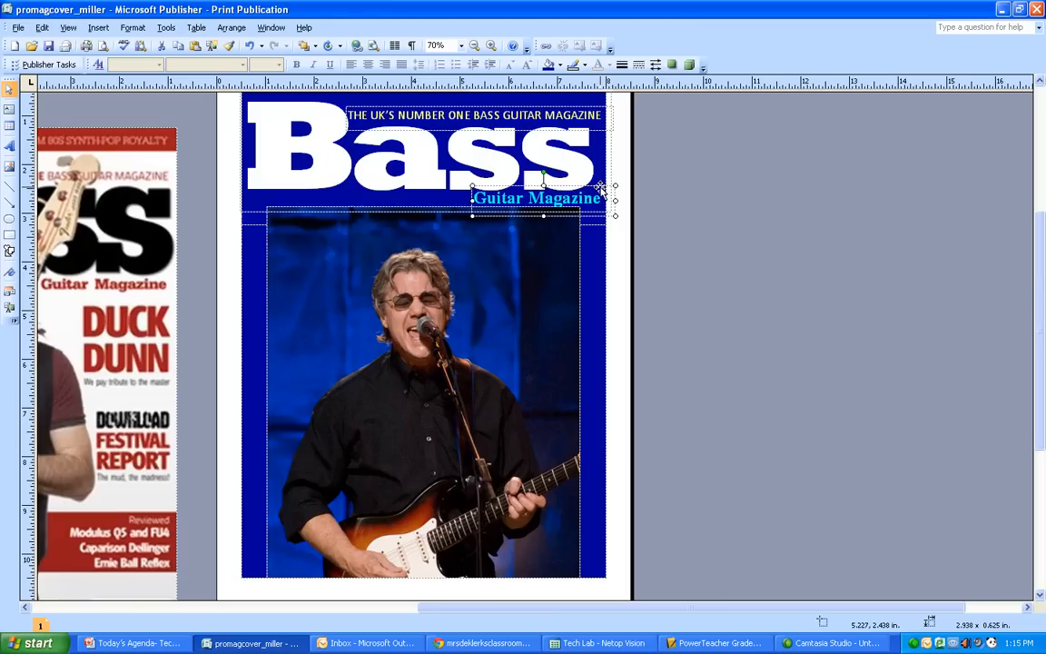
key("alt+Left")
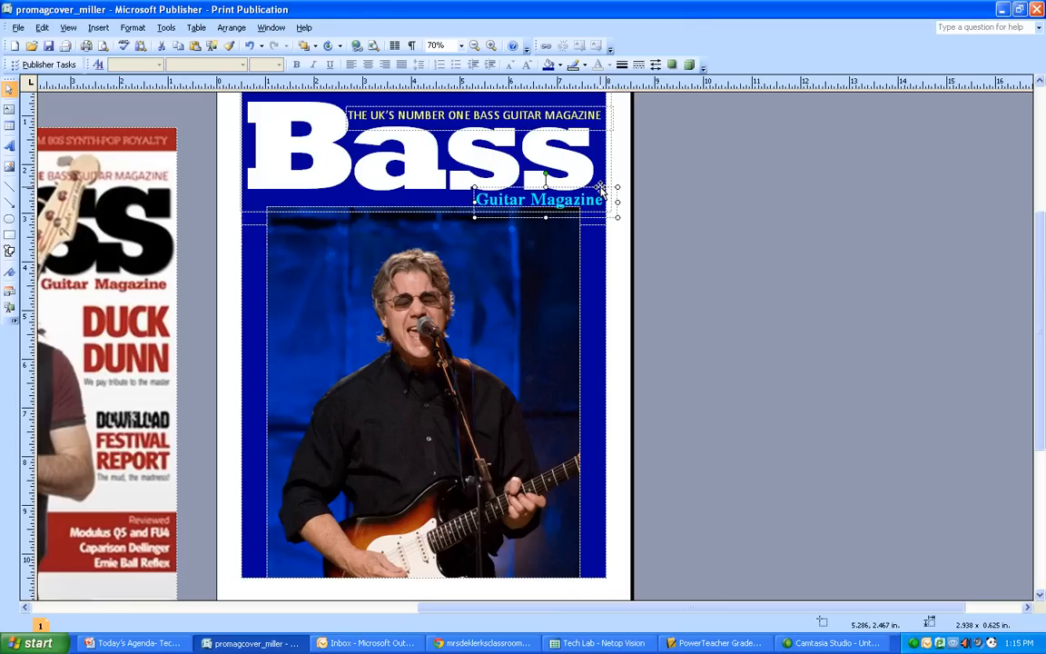
key("alt+Up")
left_click_drag(600, 189, 600, 188)
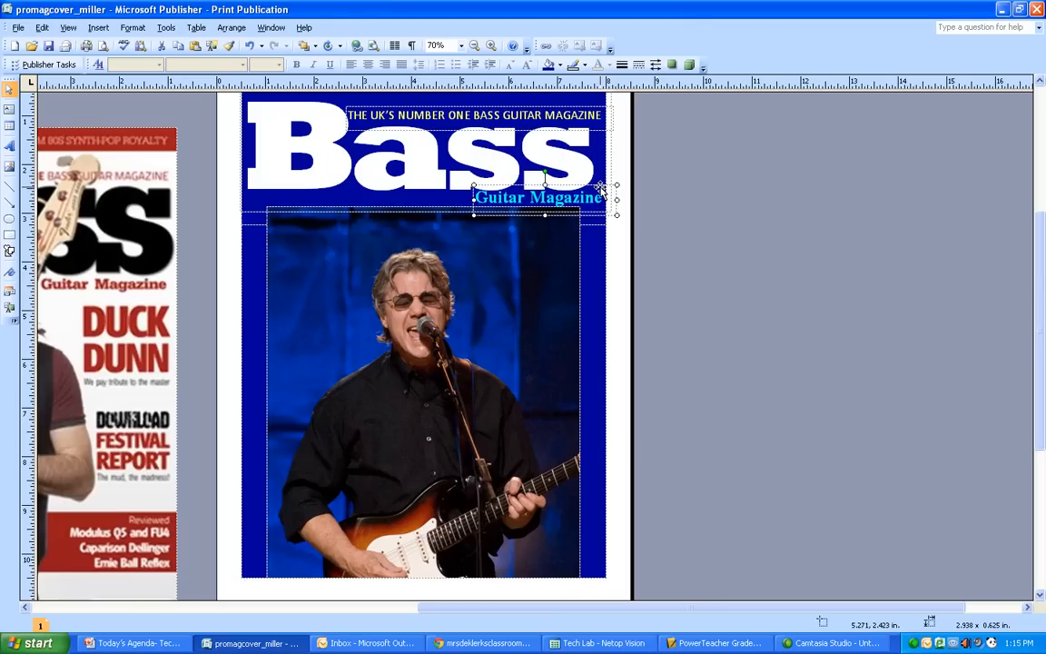
left_click(693, 194)
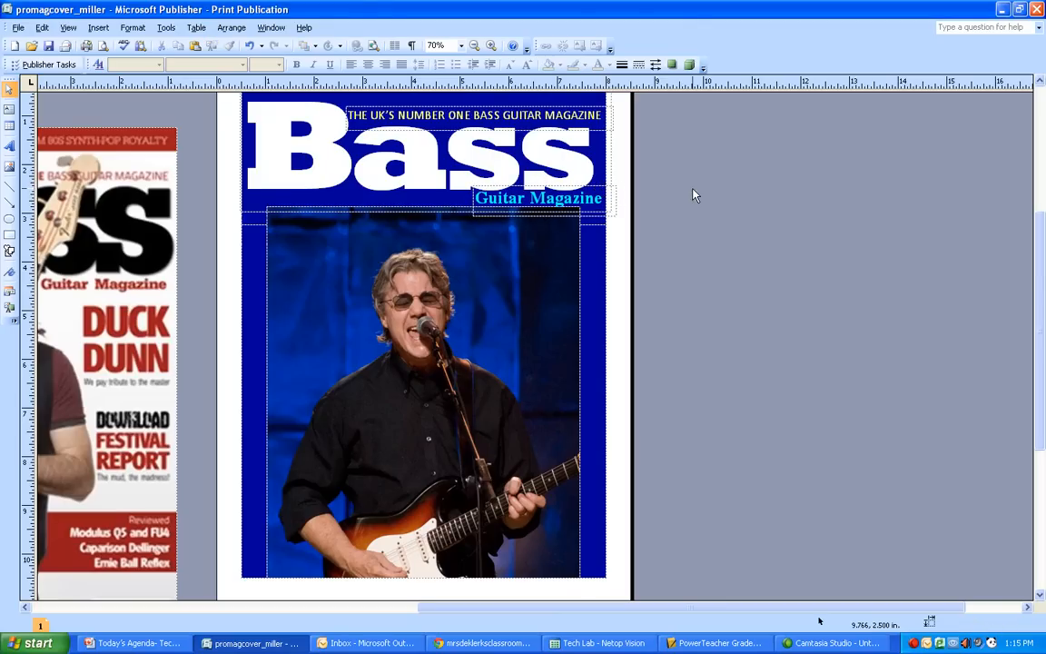
Crop the dark strip off the top of the singer photo, leaving it about 7.1 in tall
scroll(677, 242, "down", 1)
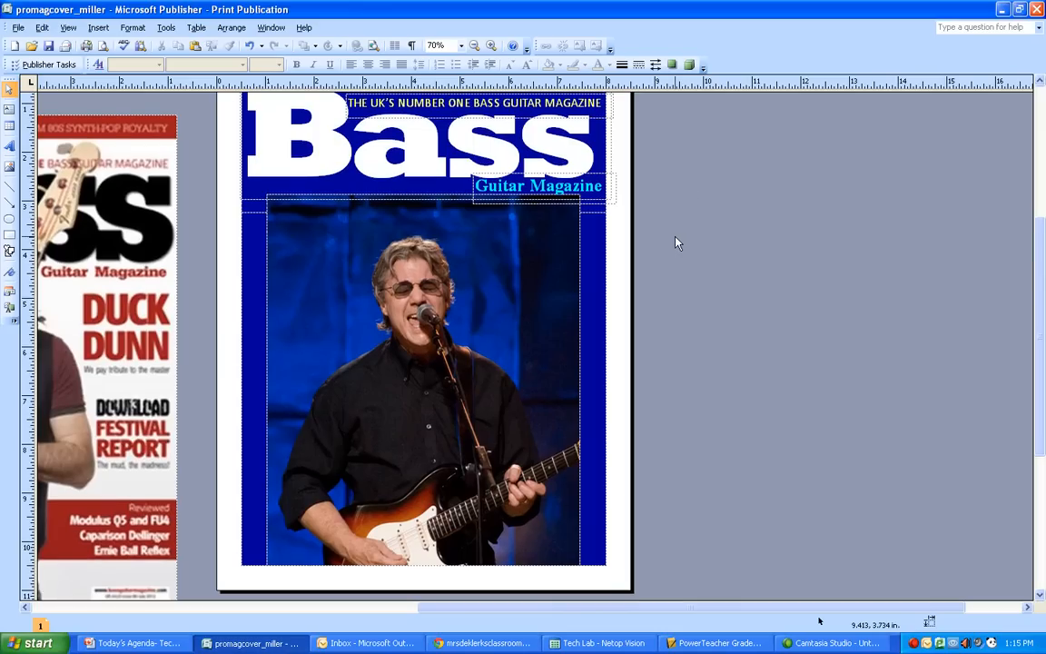
left_click(516, 376)
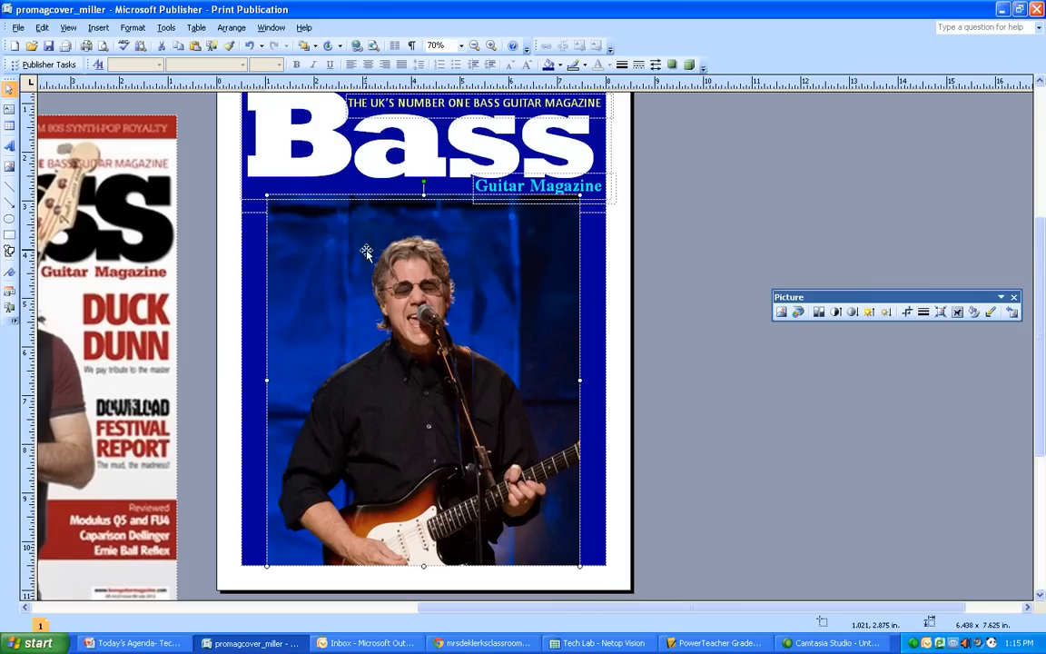
key("Escape")
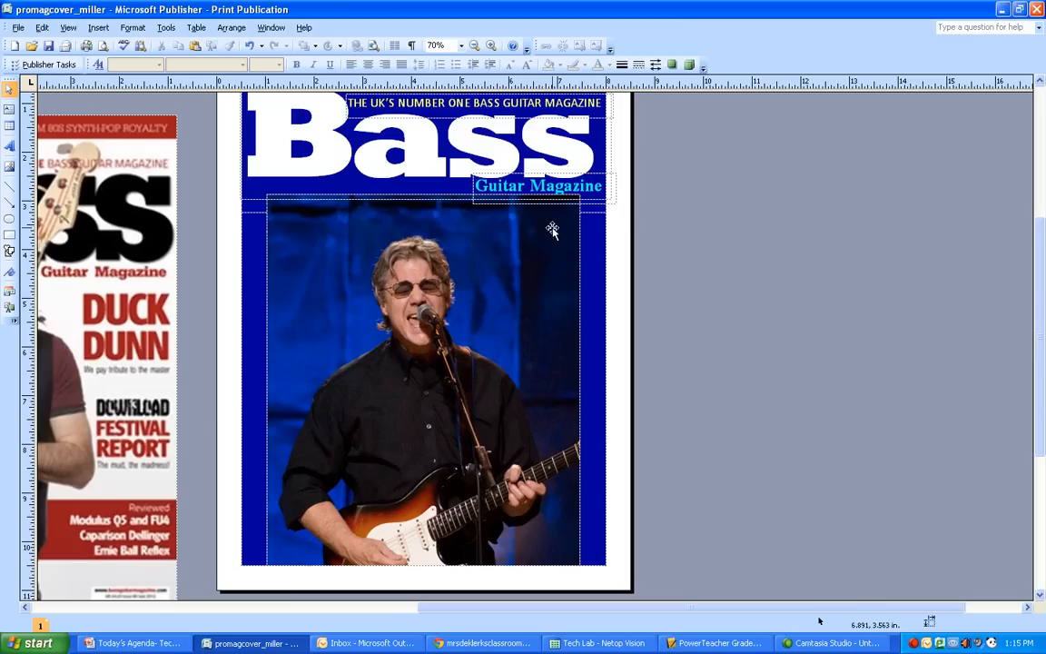
left_click(480, 233)
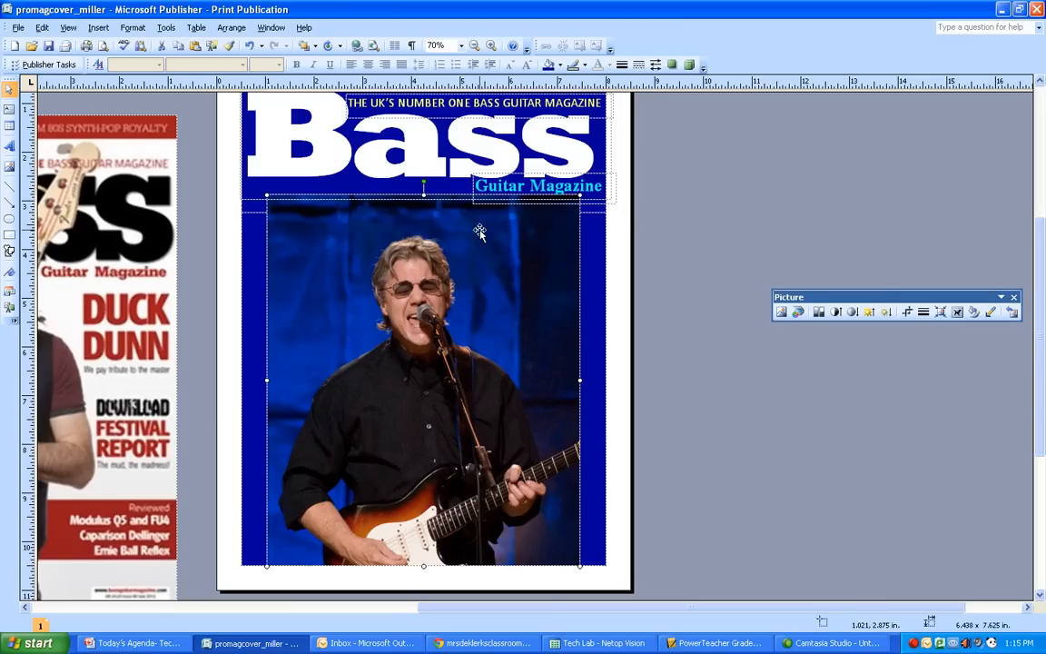
left_click(909, 312)
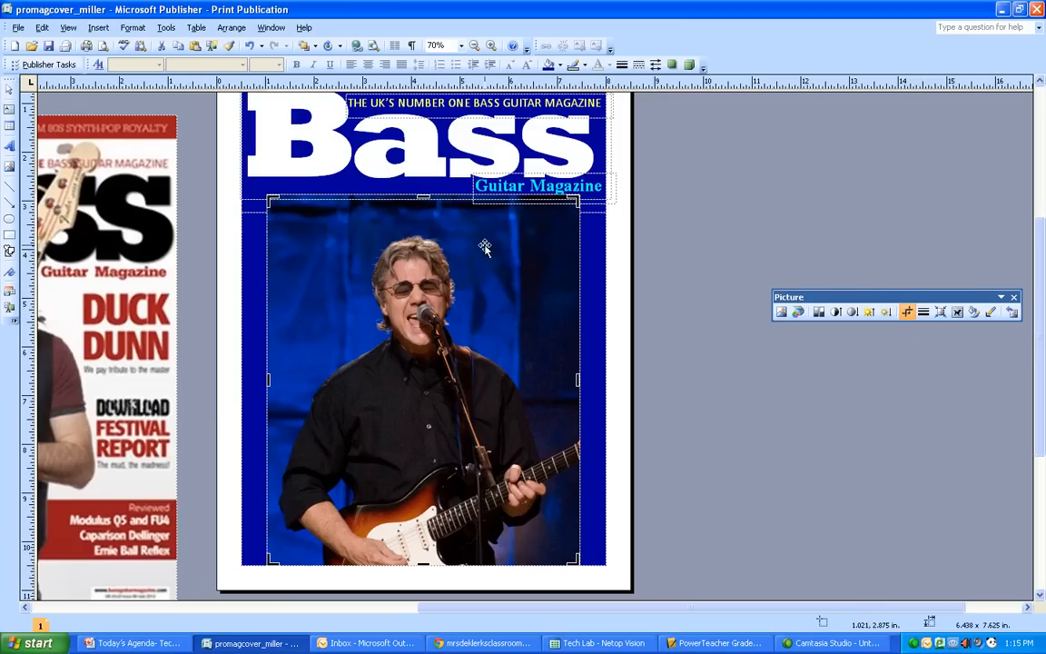
left_click_drag(423, 196, 424, 221)
key("Escape")
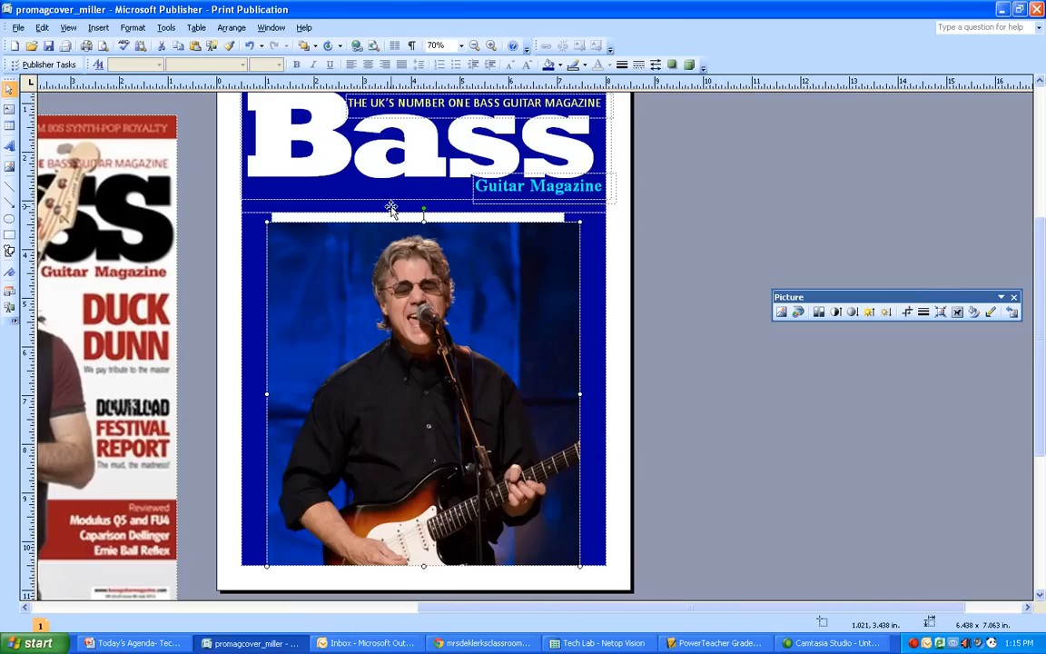
Extend the blue masthead background down to cover the white gap above the cropped photo, and save the publication
left_click(359, 207)
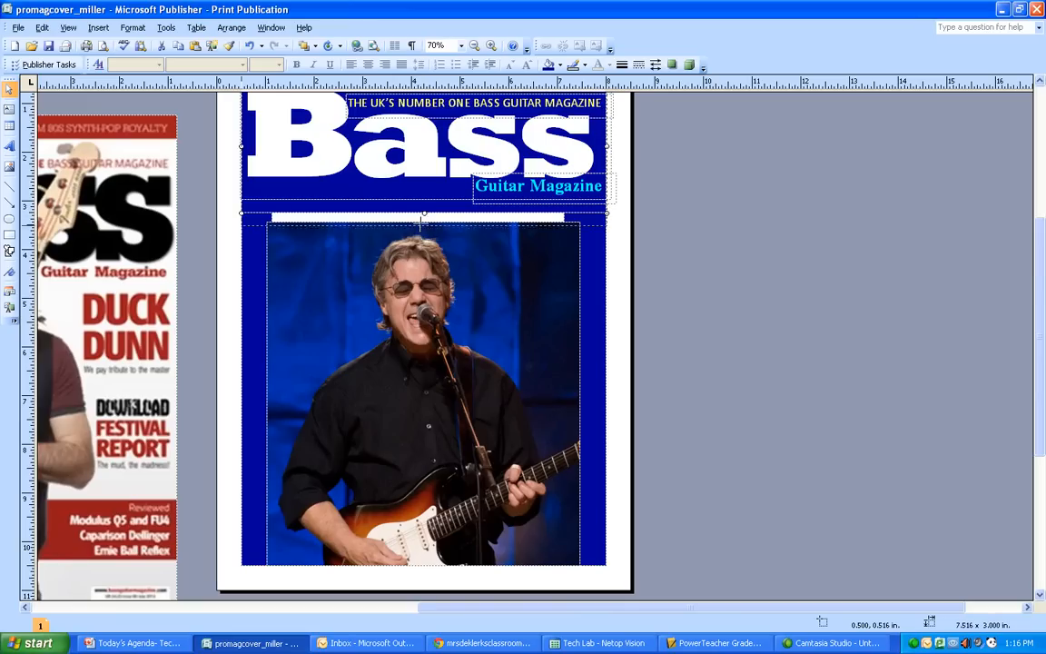
left_click_drag(422, 212, 421, 229)
left_click(712, 262)
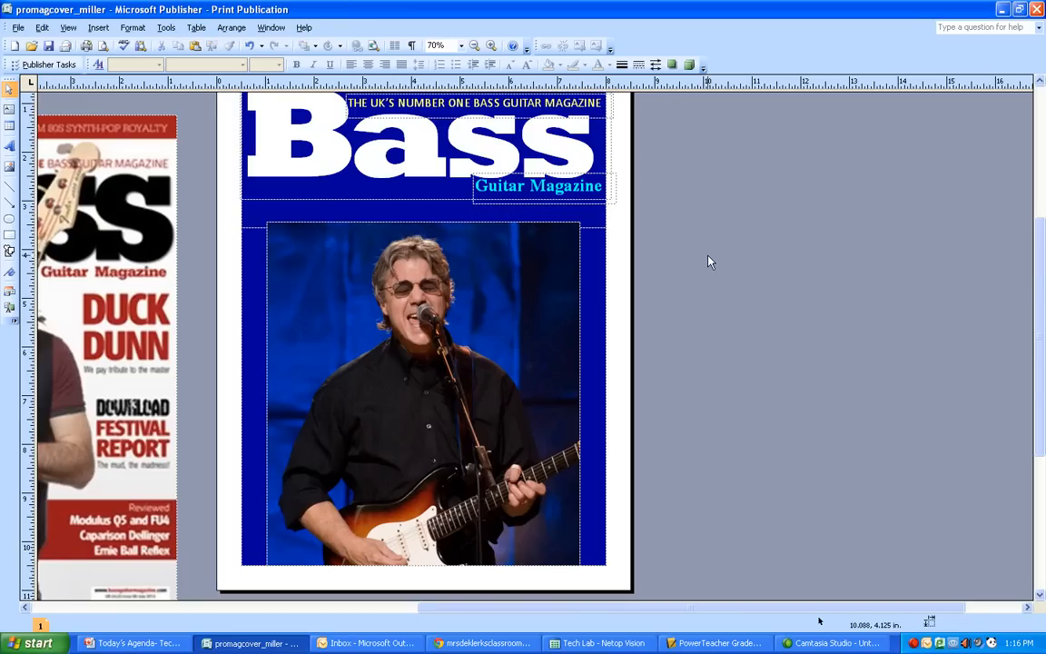
left_click(49, 45)
Draw a text box about 2.6 by 2.2 in beside the cover and enter STEVE in it
left_click_drag(527, 606, 390, 607)
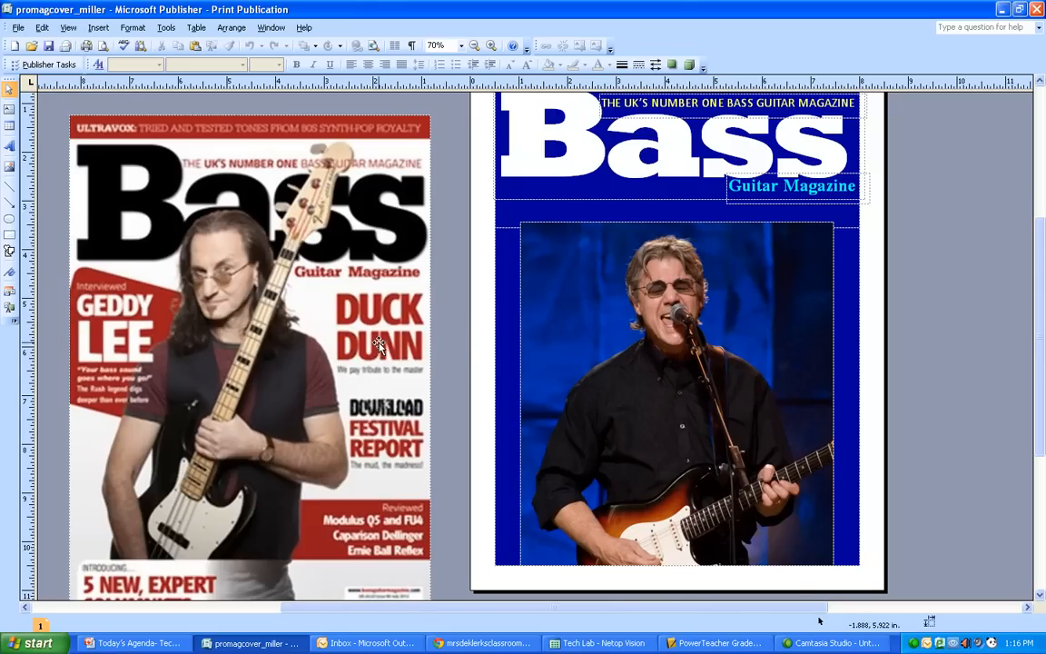
left_click(9, 110)
mouse_move(870, 252)
left_mouse_down()
mouse_move(899, 358)
mouse_move(1002, 364)
left_mouse_up()
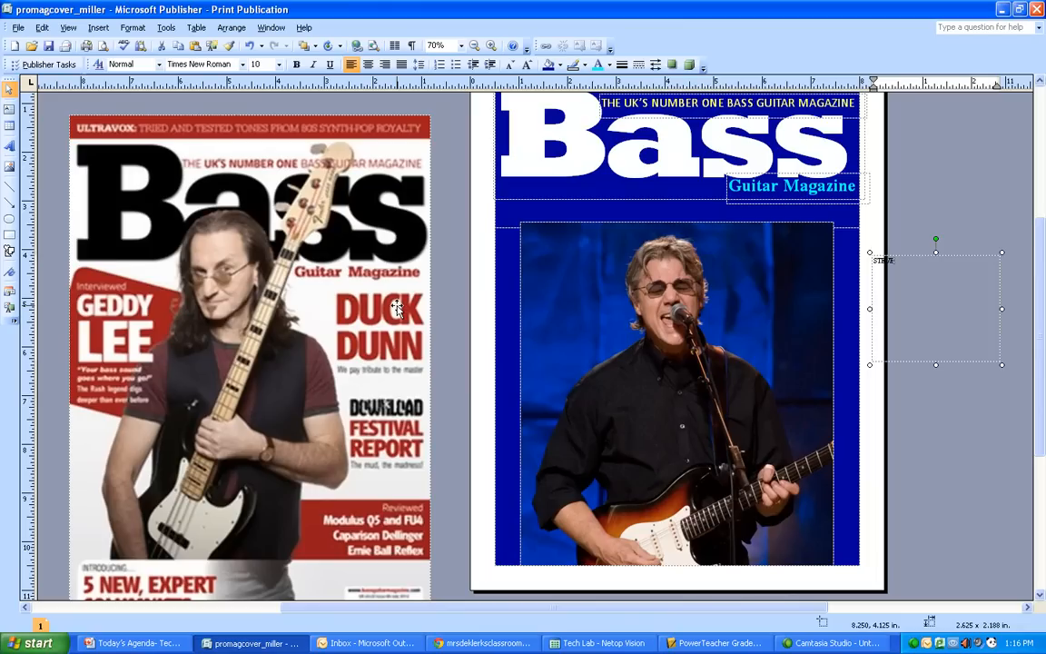
Enlarge the STEVE text to 28 pt
left_click_drag(904, 262, 769, 234)
left_click(527, 65)
left_click(527, 65)
left_click(527, 65)
left_click(526, 66)
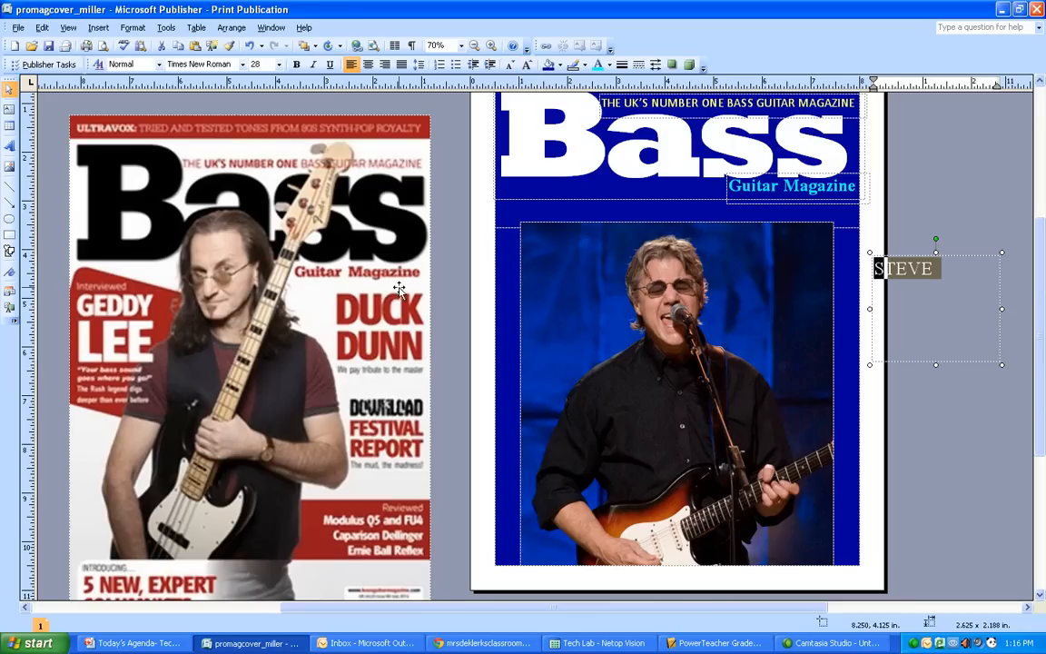
Try the Arial Black font on the STEVE text
left_click(243, 65)
scroll(223, 109, "down", 2)
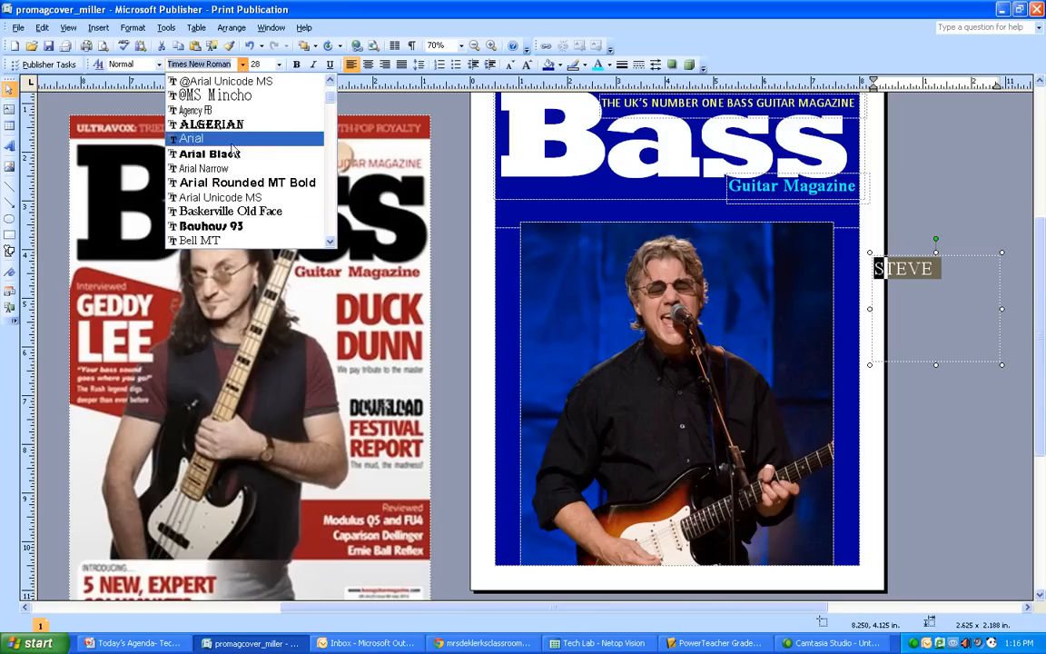
left_click(228, 150)
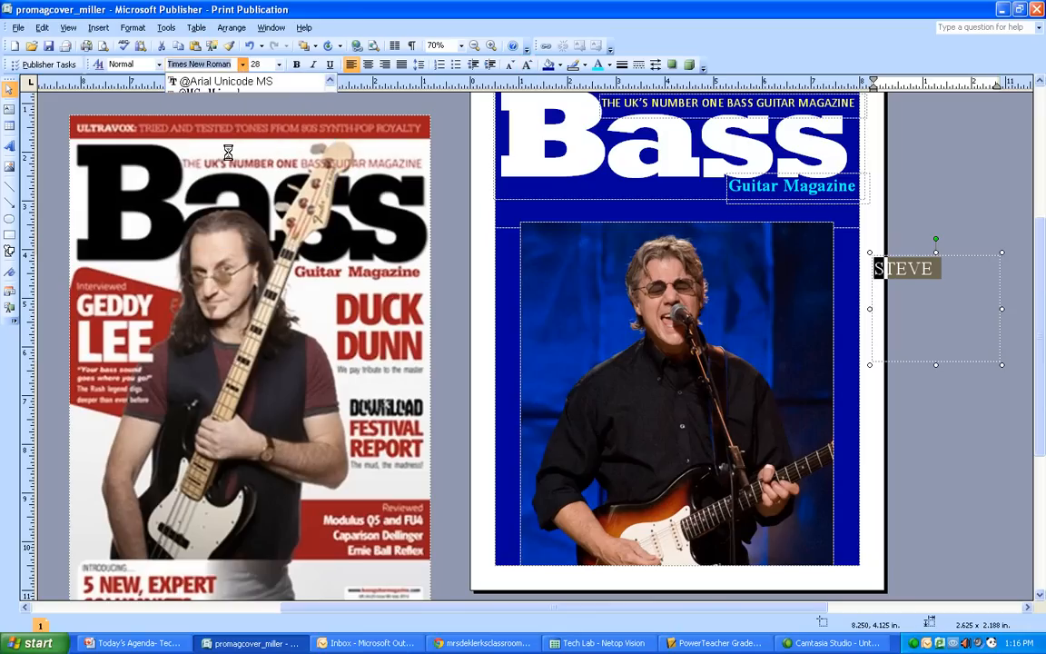
Set the STEVE text in bold Calibri and enlarge it to 48 pt
left_click(242, 64)
scroll(244, 189, "down", 6)
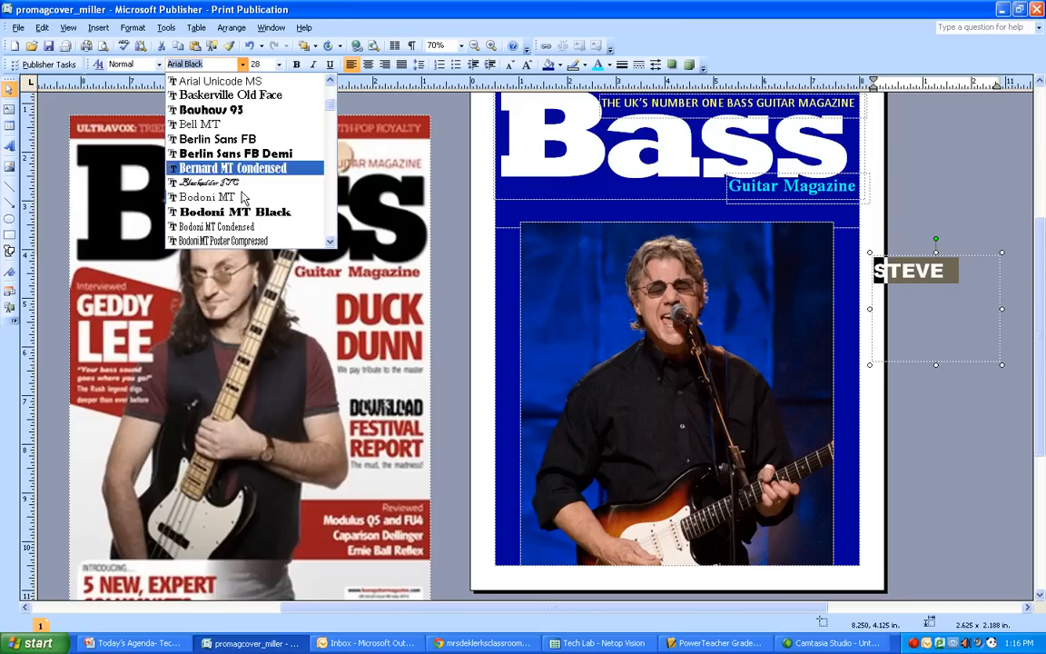
scroll(244, 196, "down", 5)
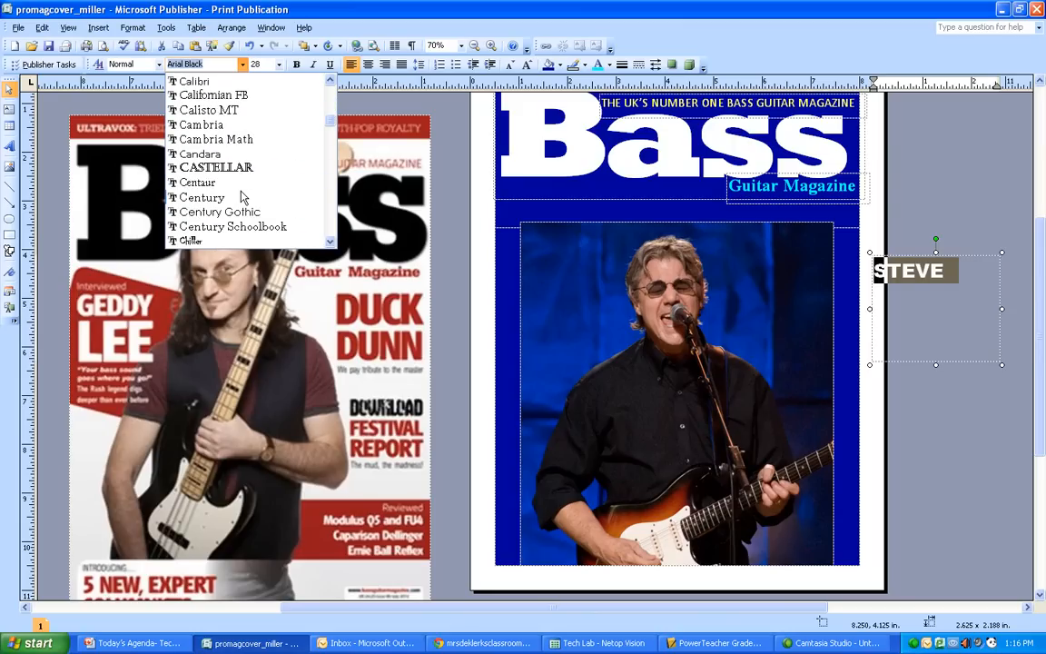
left_click(214, 81)
left_click(296, 64)
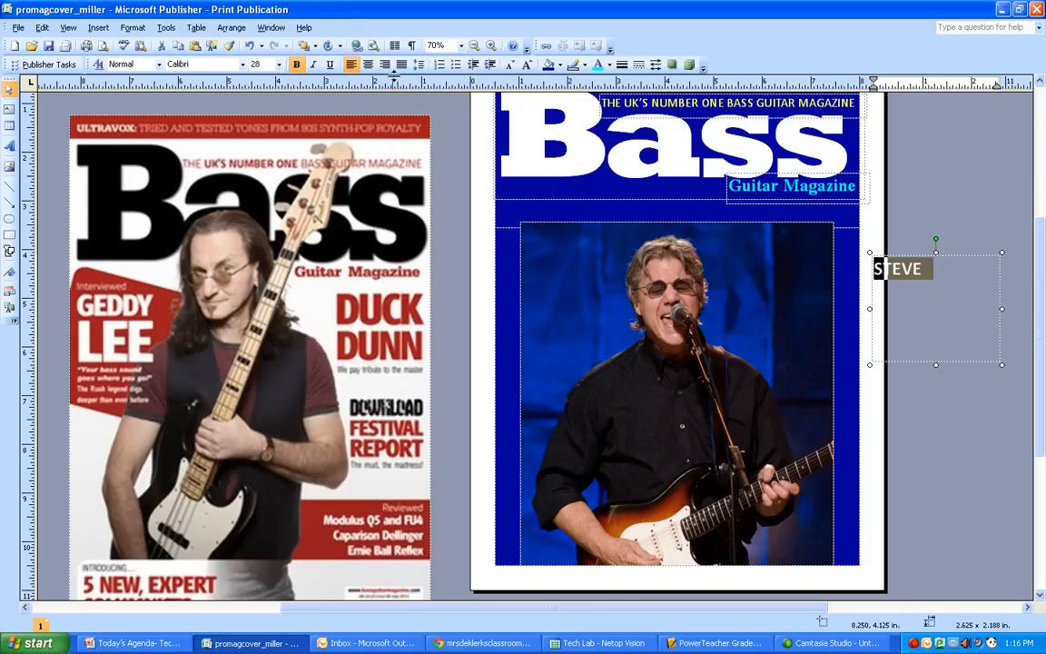
left_click(527, 65)
left_click(527, 64)
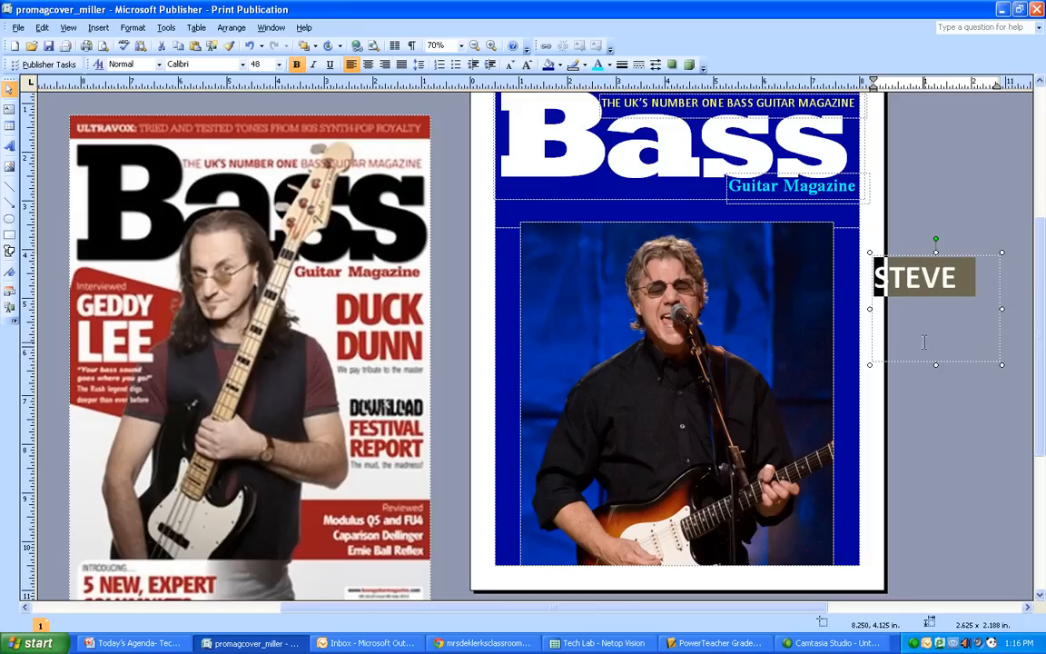
Shrink the STEVE text box to about 1.9 by 0.8 in and move it onto the photo beside the singer's head
left_click(979, 346)
left_click_drag(1001, 365, 965, 298)
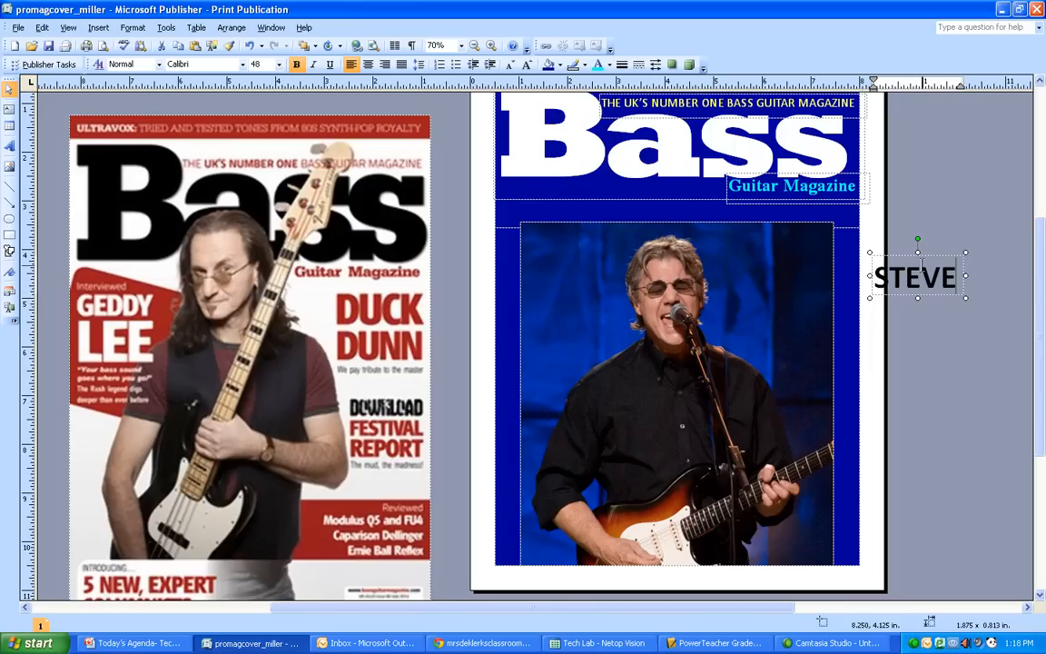
left_click_drag(935, 257, 799, 257)
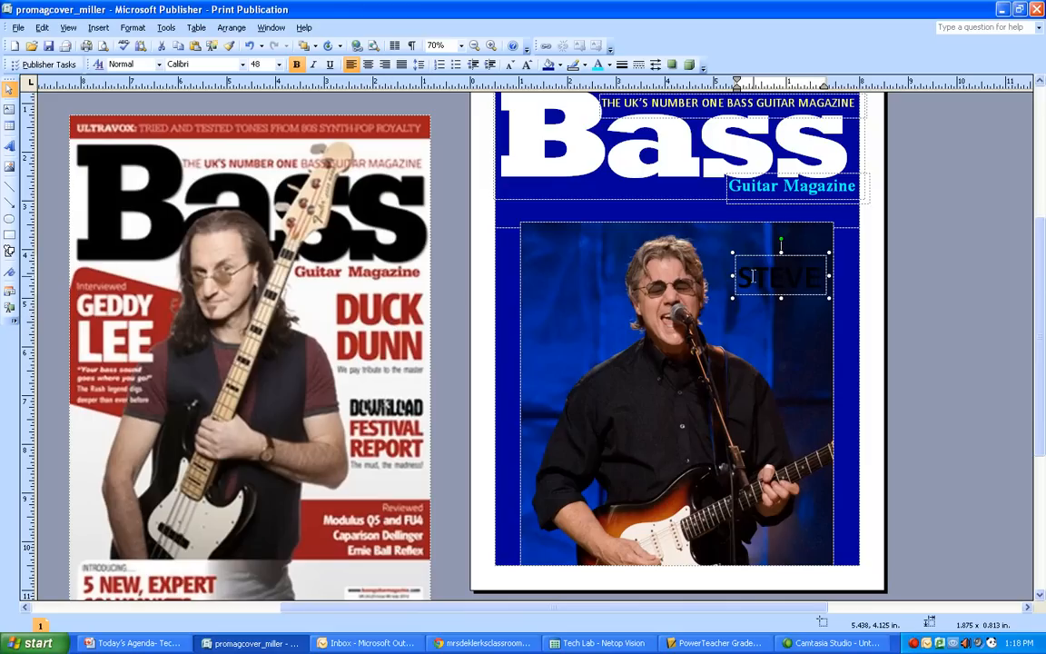
Recolour the STEVE text and move its box off the cover to the empty area beside the page
left_click_drag(743, 276, 820, 275)
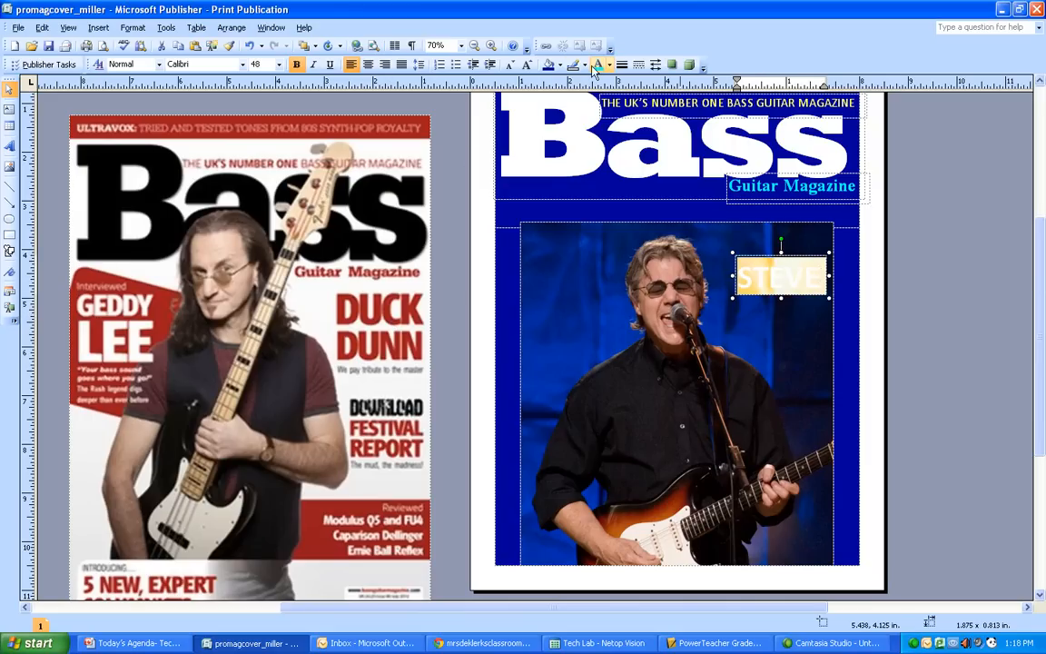
left_click(610, 64)
left_click(562, 101)
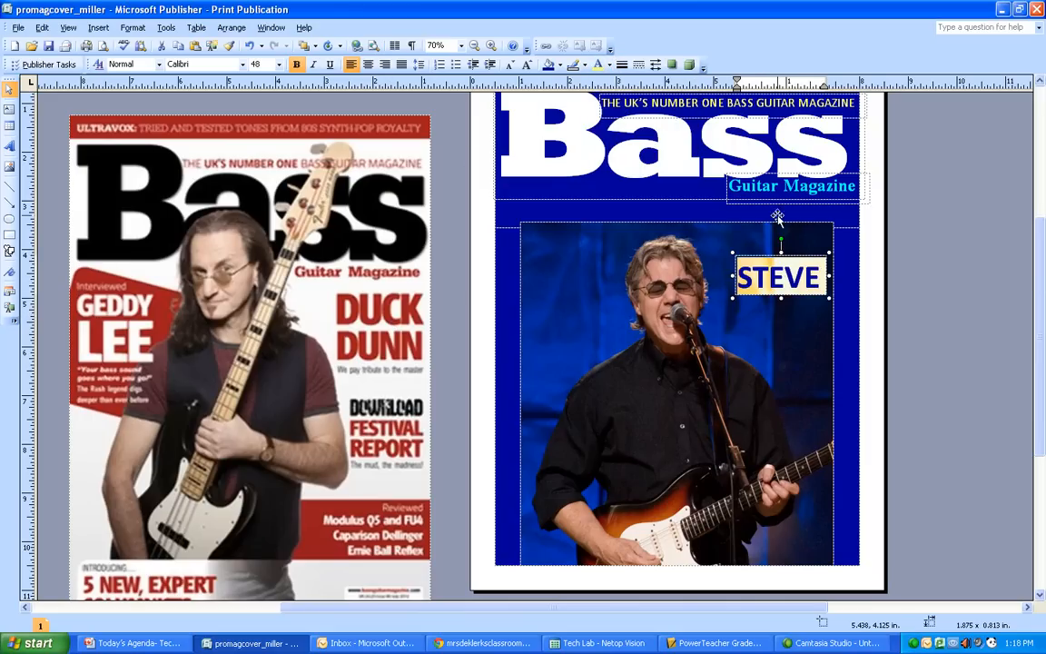
left_click_drag(778, 217, 954, 251)
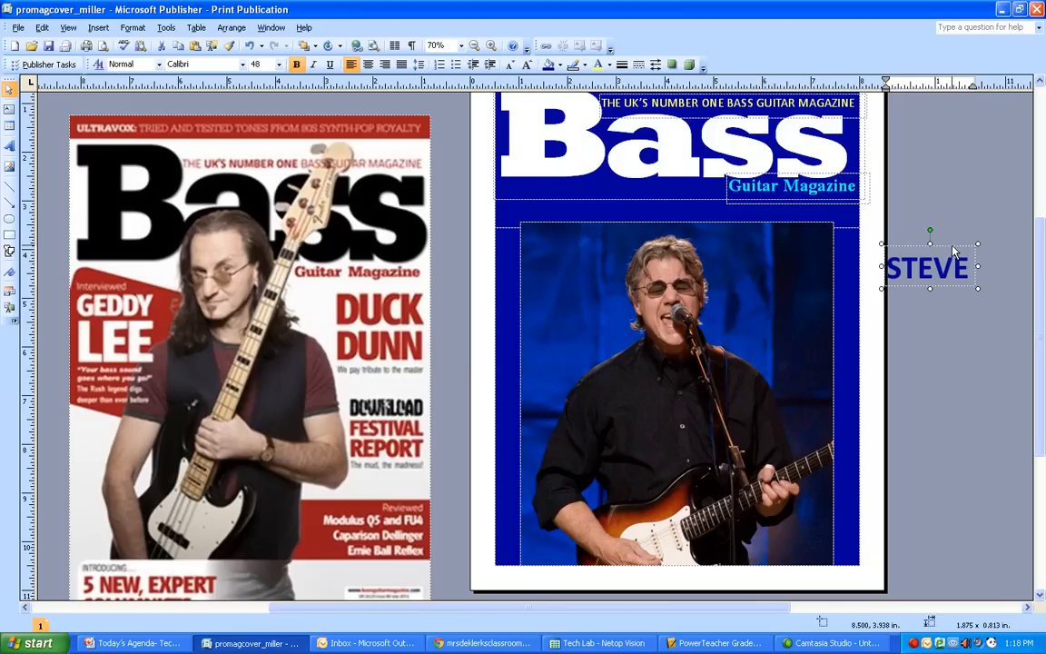
Duplicate the STEVE text box just below the original and change the copy to read MILLER in a box about 2.1 in wide
left_click(916, 290)
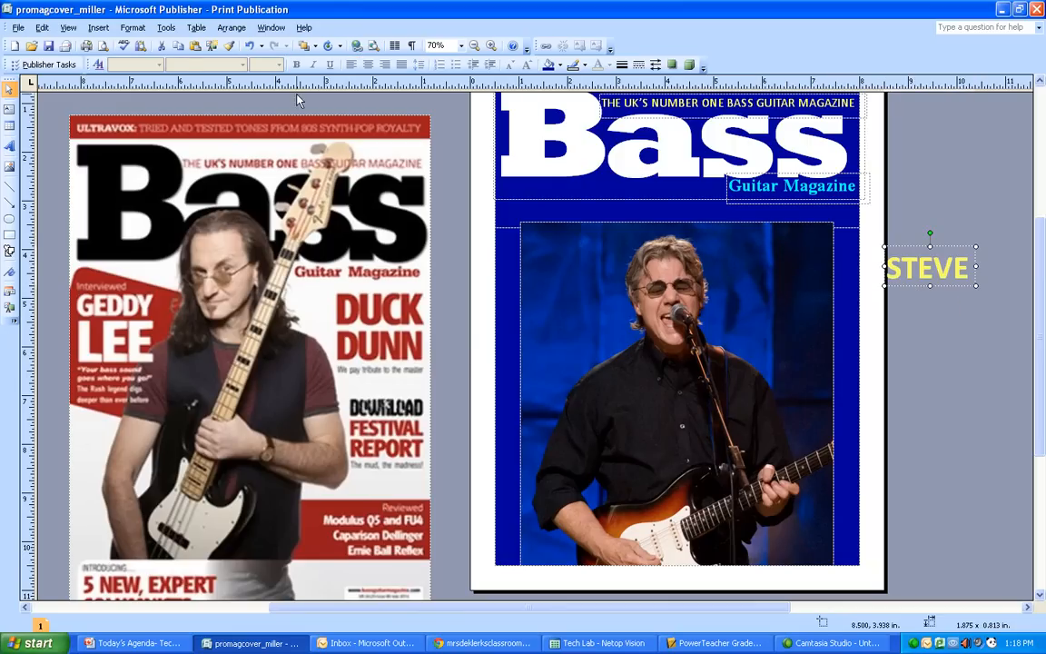
left_click(41, 28)
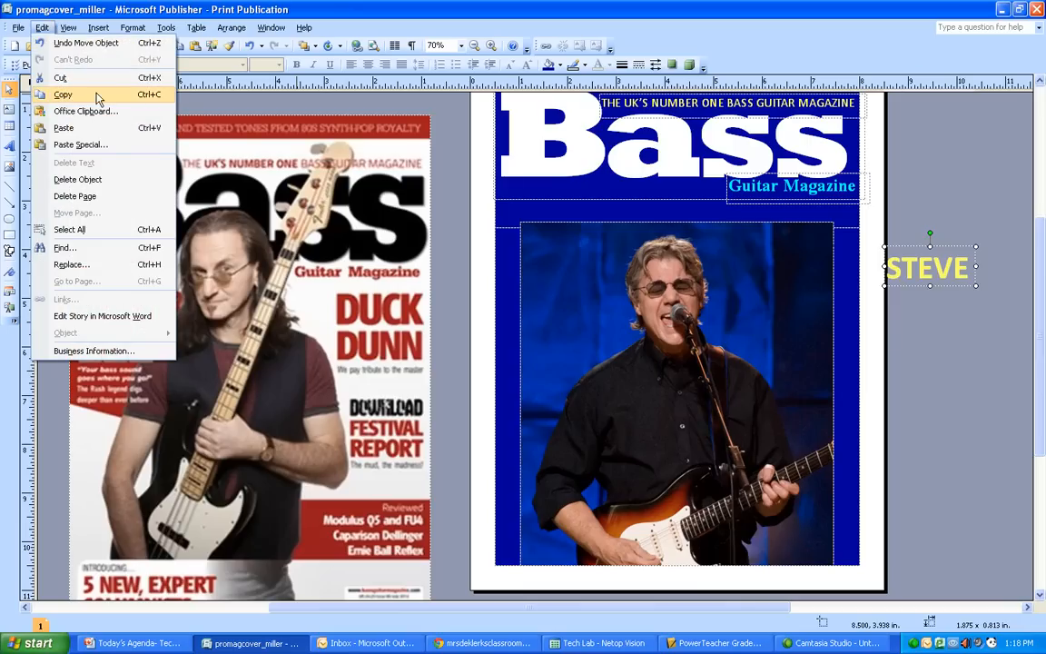
left_click(963, 351)
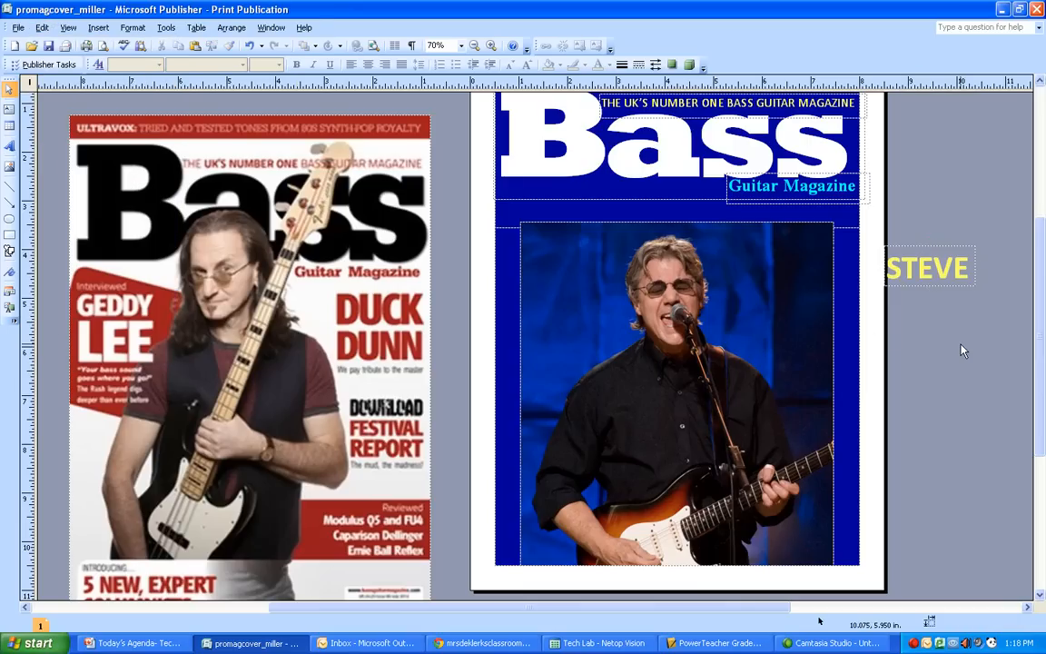
key("ctrl+v")
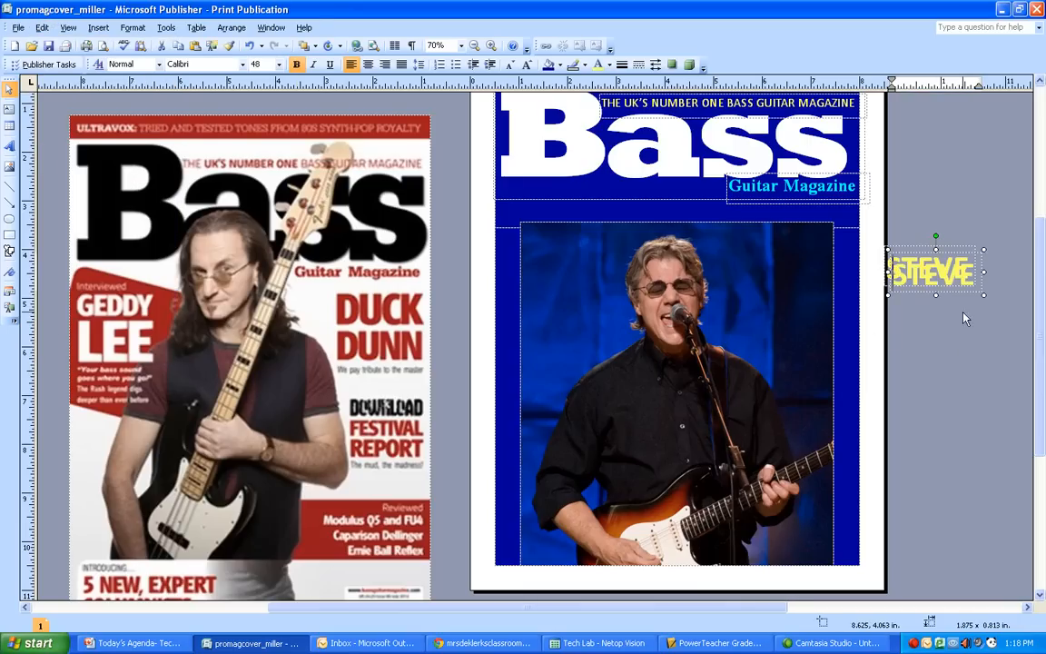
left_click_drag(960, 277, 889, 311)
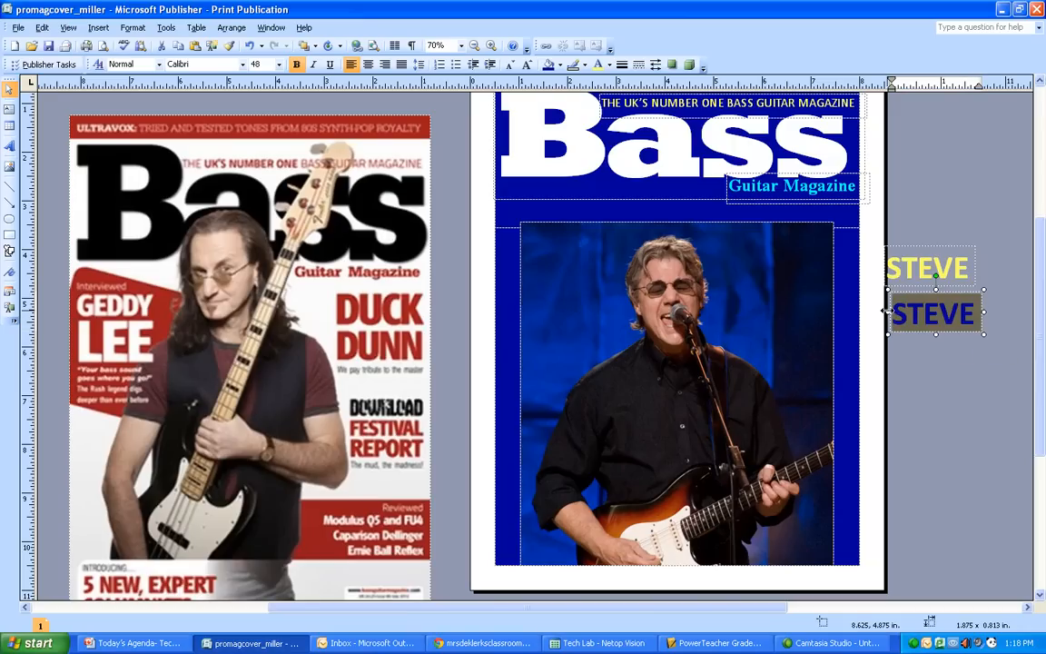
type("MILLE")
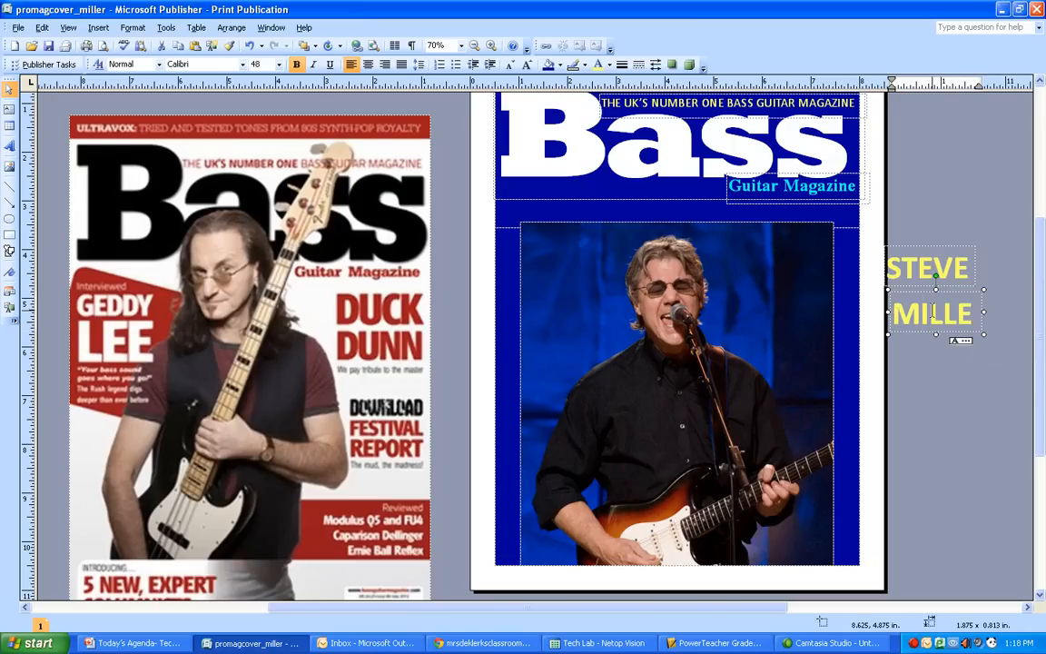
left_click_drag(986, 312, 974, 288)
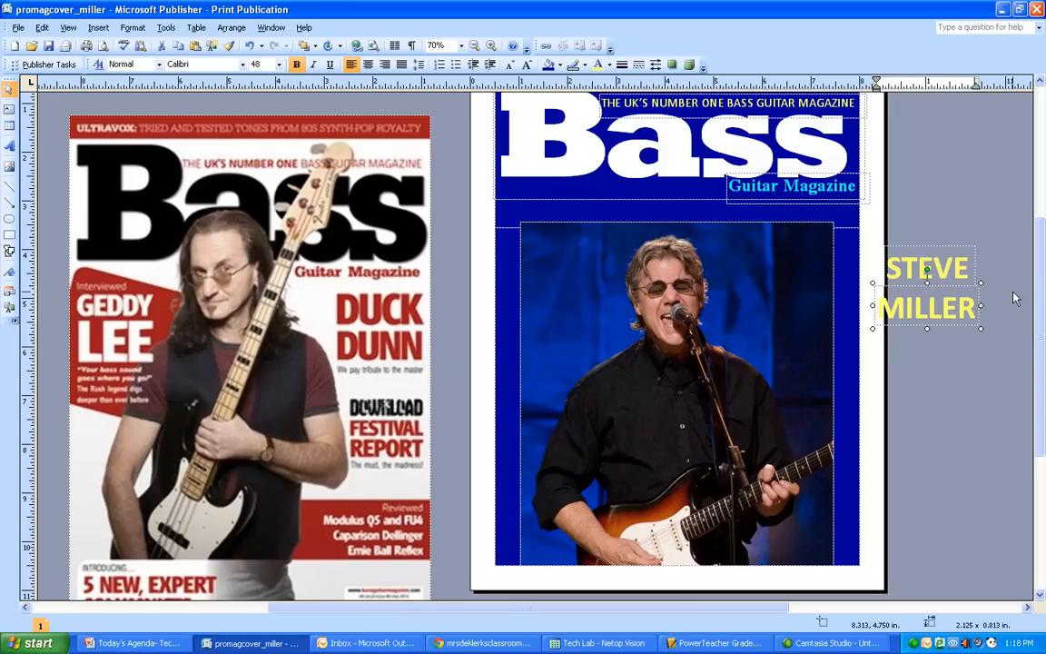
Nudge the MILLER box up and slightly to the right so it sits tightly centred beneath STEVE
left_click(965, 330)
key("Up")
key("Up")
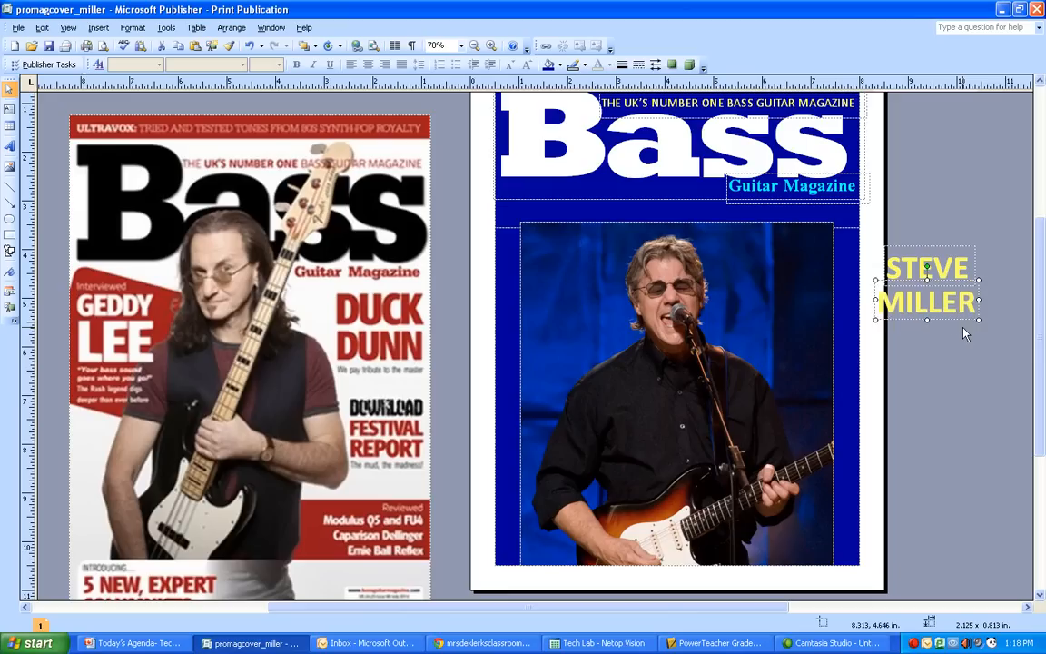
key("Up")
key("Up")
key("Up")
key("Up")
key("Up")
key("Right")
key("Right")
key("Right")
key("Right")
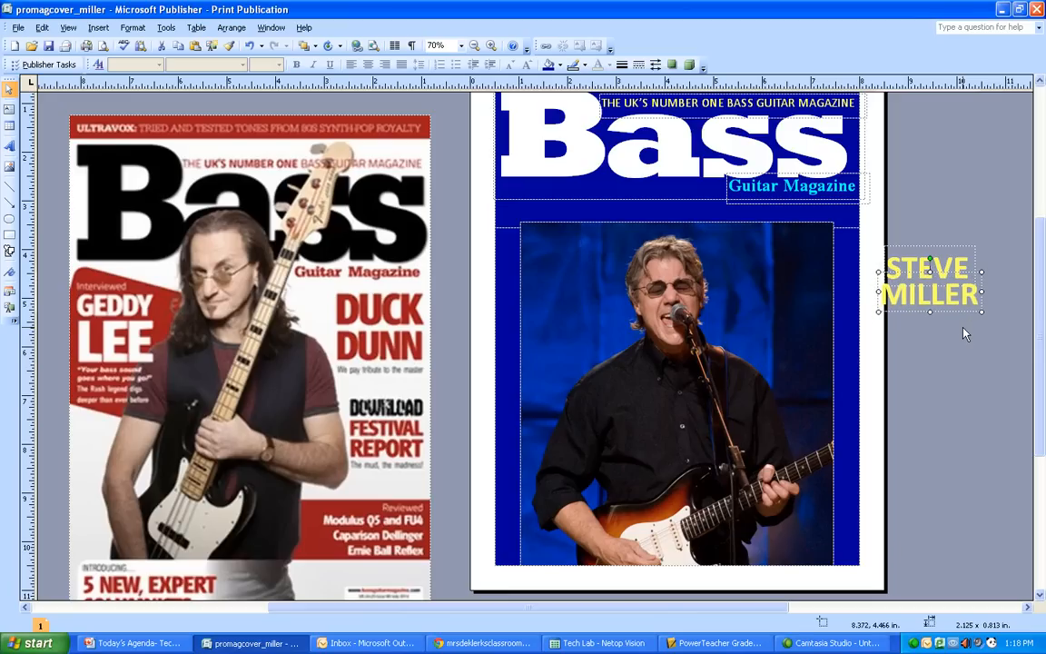
right_click(922, 329)
left_click(911, 374)
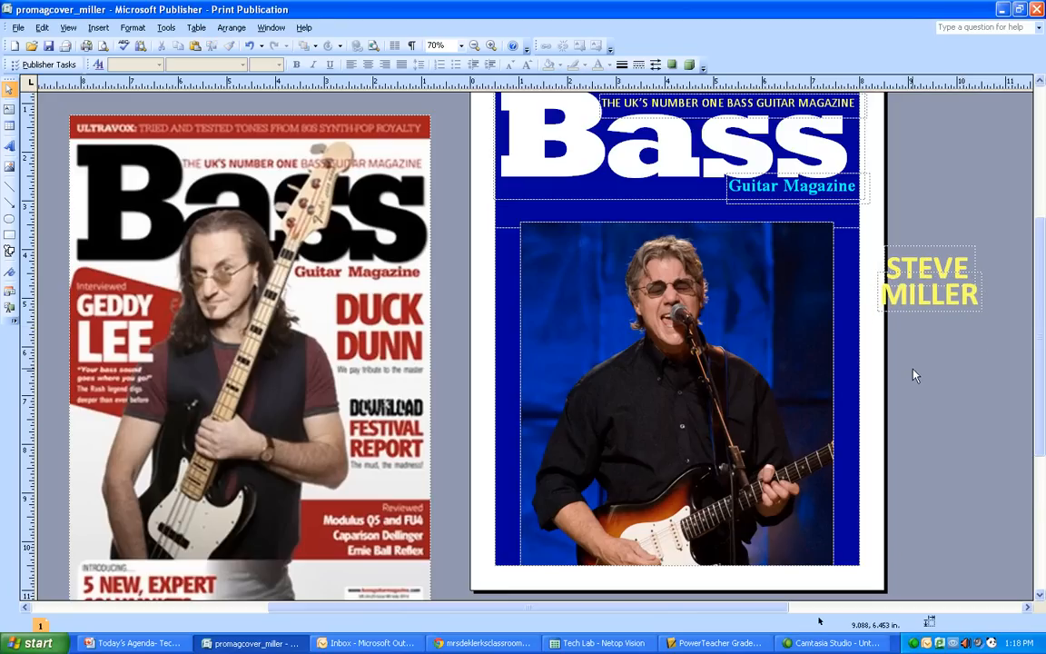
Group the STEVE and MILLER text boxes and move them onto the photo beside the singer's head
left_click_drag(1001, 341, 864, 218)
left_click_drag(1005, 341, 865, 232)
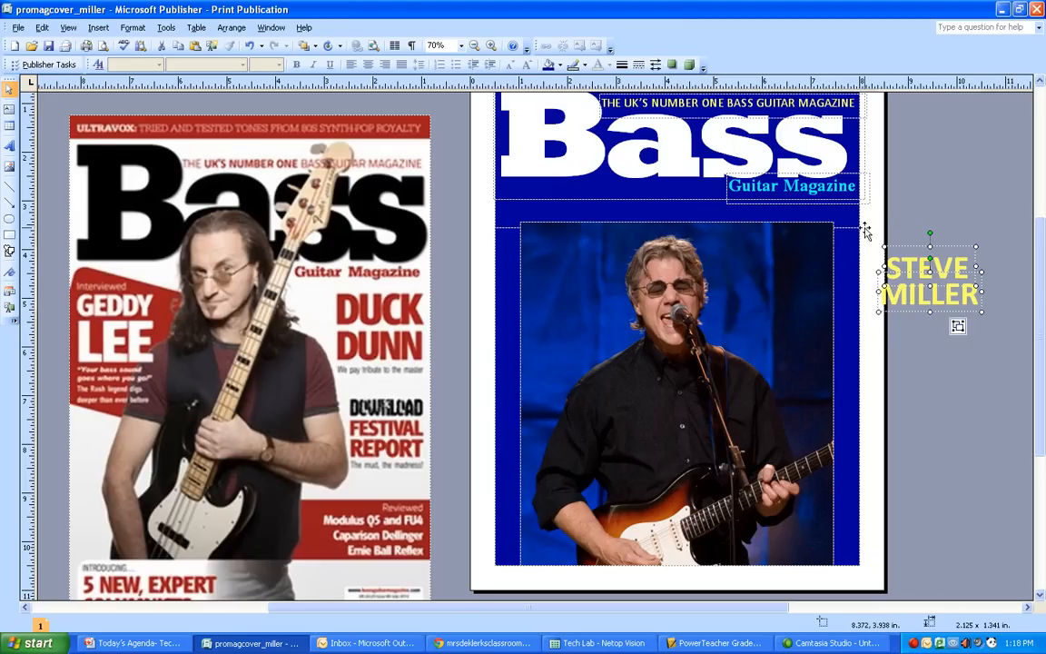
left_click(960, 329)
left_click_drag(966, 251, 817, 269)
Nudge the grouped STEVE MILLER title up and slightly right into the photo's upper-right corner
key("Up")
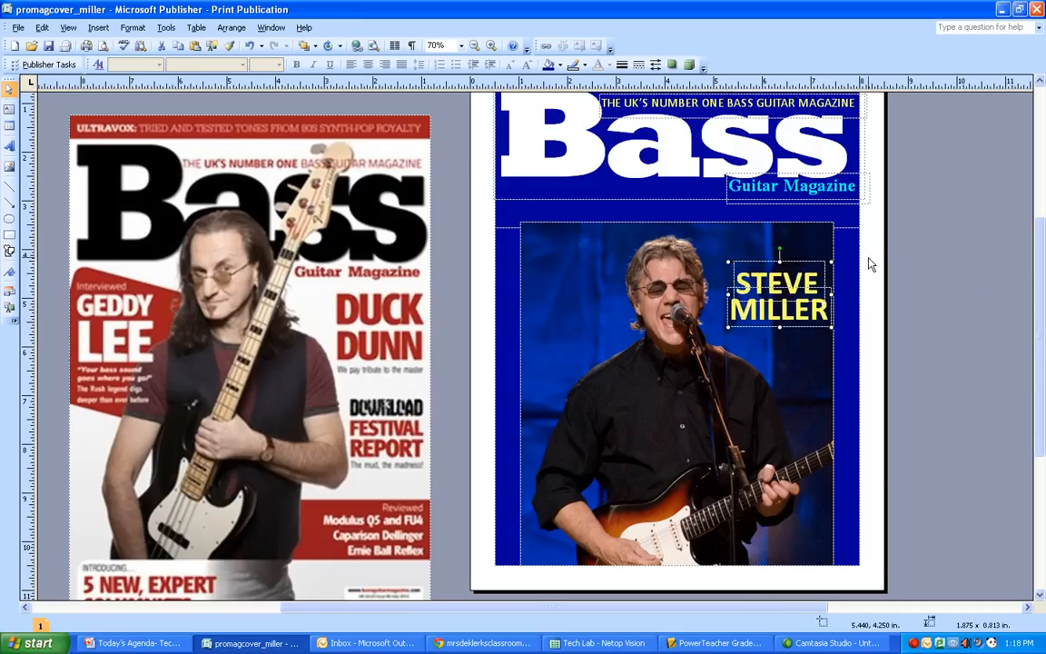
key("Right")
key("Up")
key("Up")
key("Up")
key("Up")
key("Up")
key("Up")
key("Up")
key("Up")
key("Up")
key("Up")
key("Up")
key("Up")
key("Up")
key("Up")
key("Up")
key("Up")
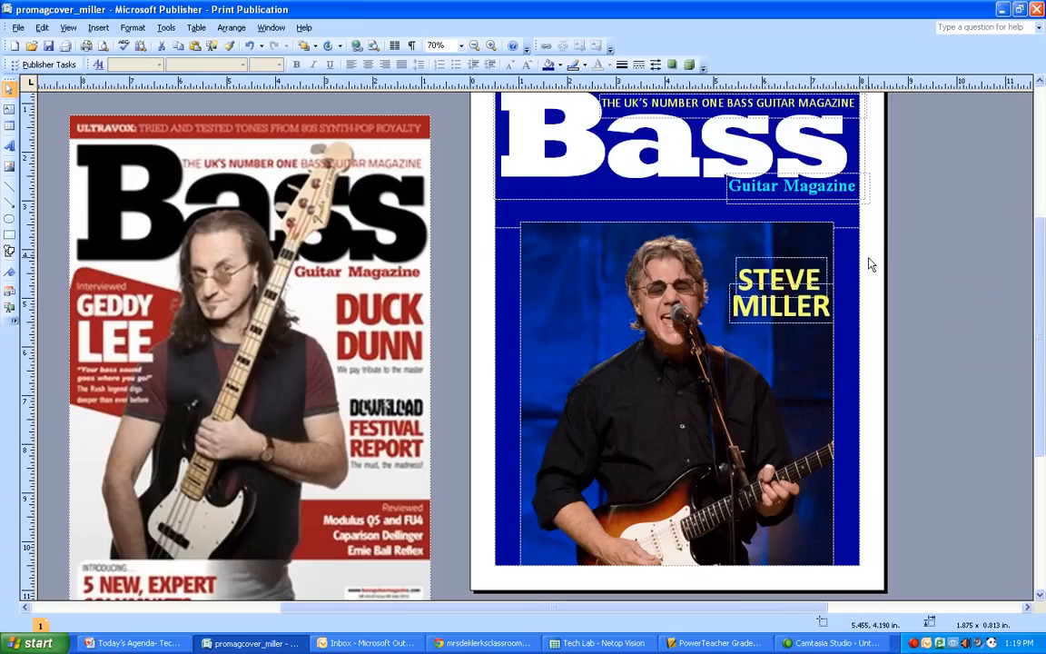
key("Up")
key("Up")
key("Up")
key("Up")
key("Up")
key("Up")
key("Up")
key("Up")
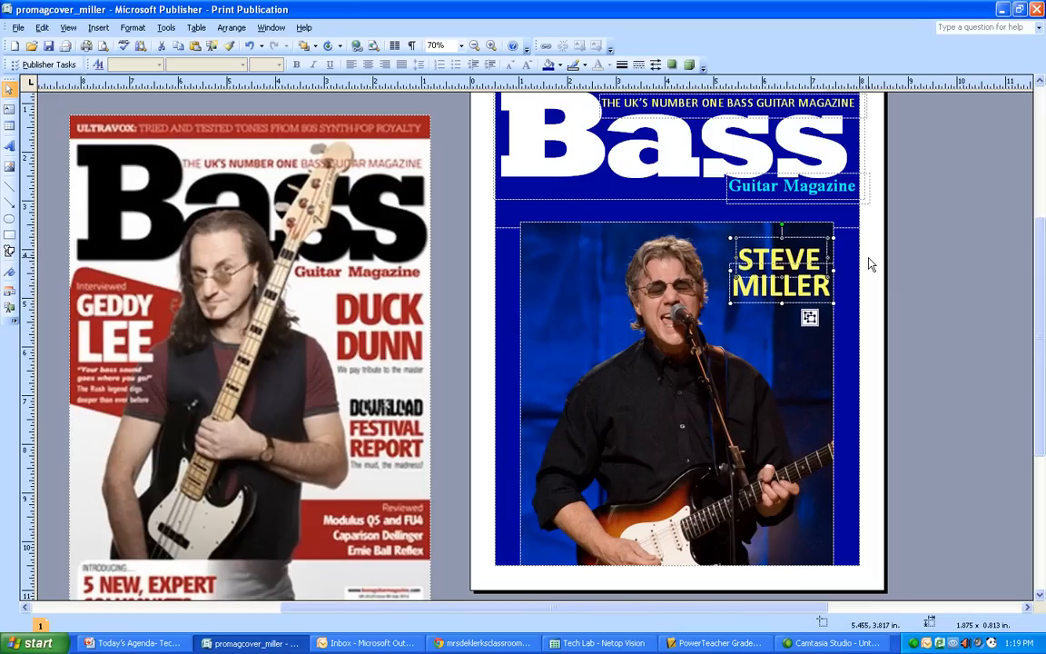
key("Right")
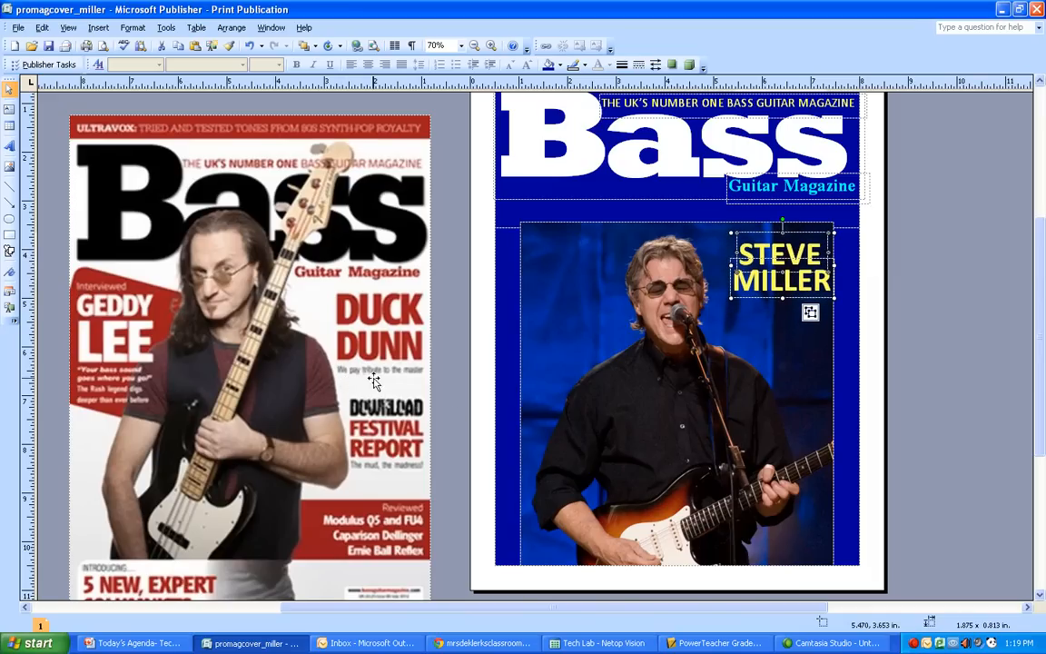
left_click(905, 348)
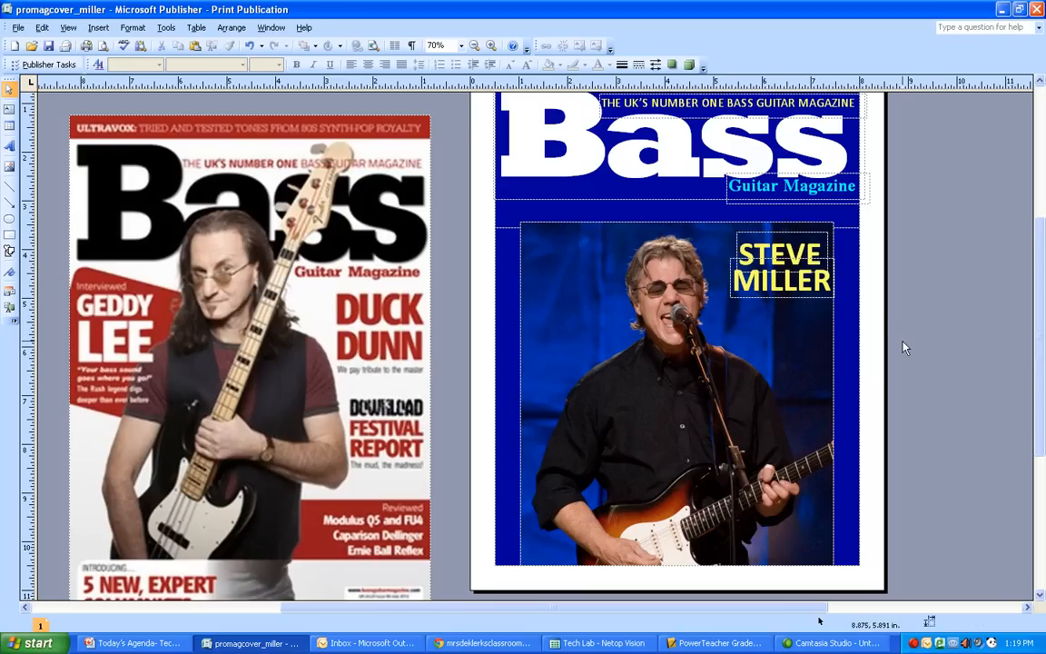
Draw a text box about 2.9 by 0.6 in beside the page and enter "We pay tribute to the master"
left_click(9, 110)
left_click_drag(873, 287, 1017, 322)
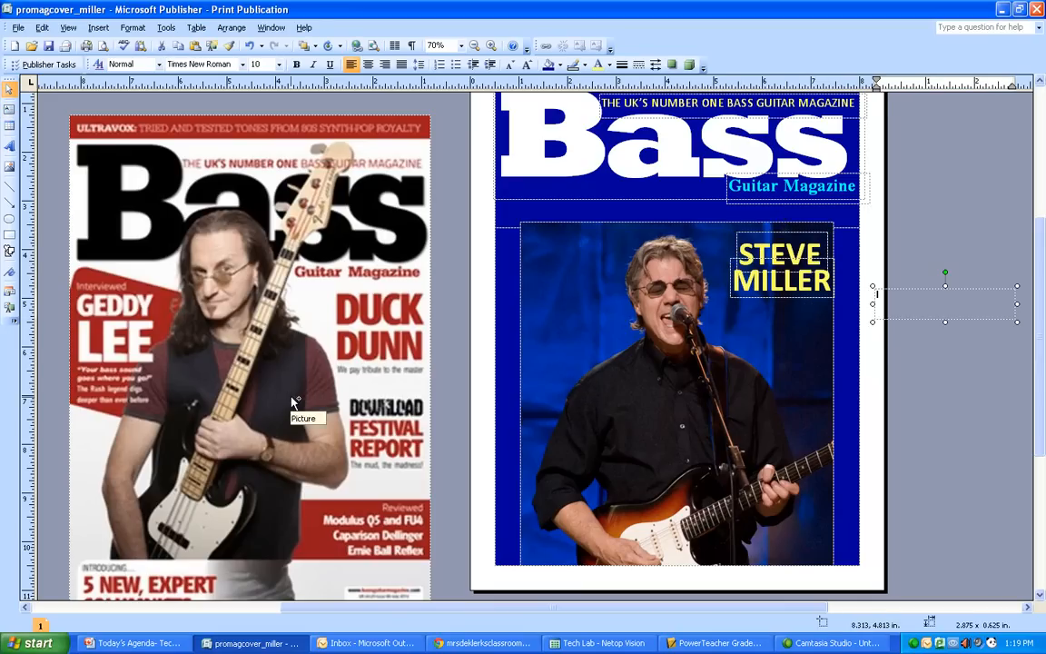
scroll(292, 402, "up", 4)
left_click_drag(627, 616, 386, 615)
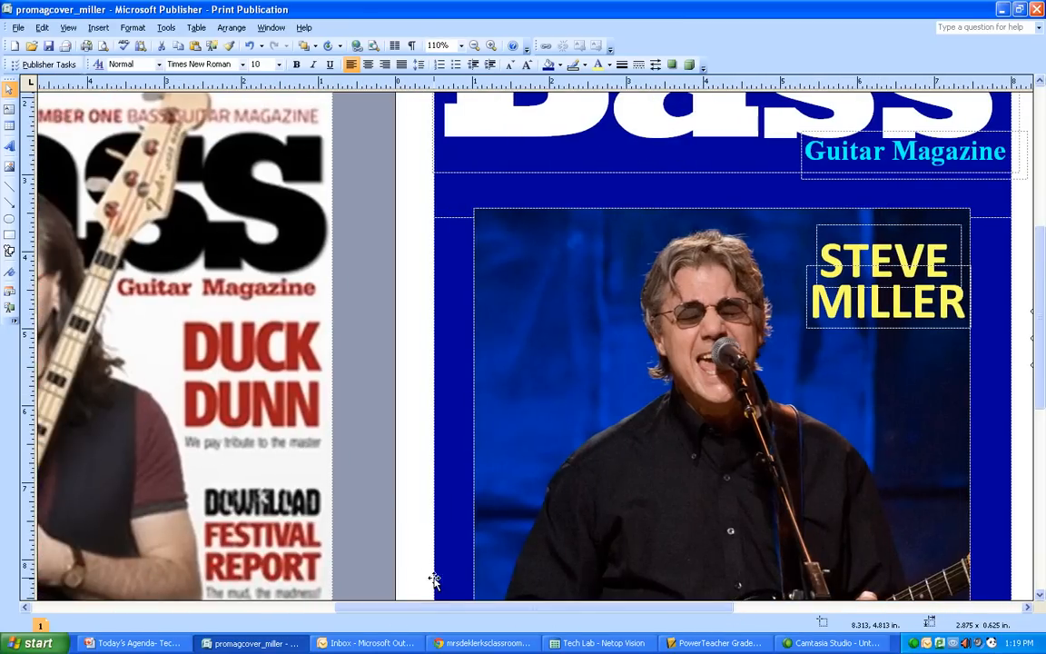
left_click_drag(444, 612, 635, 611)
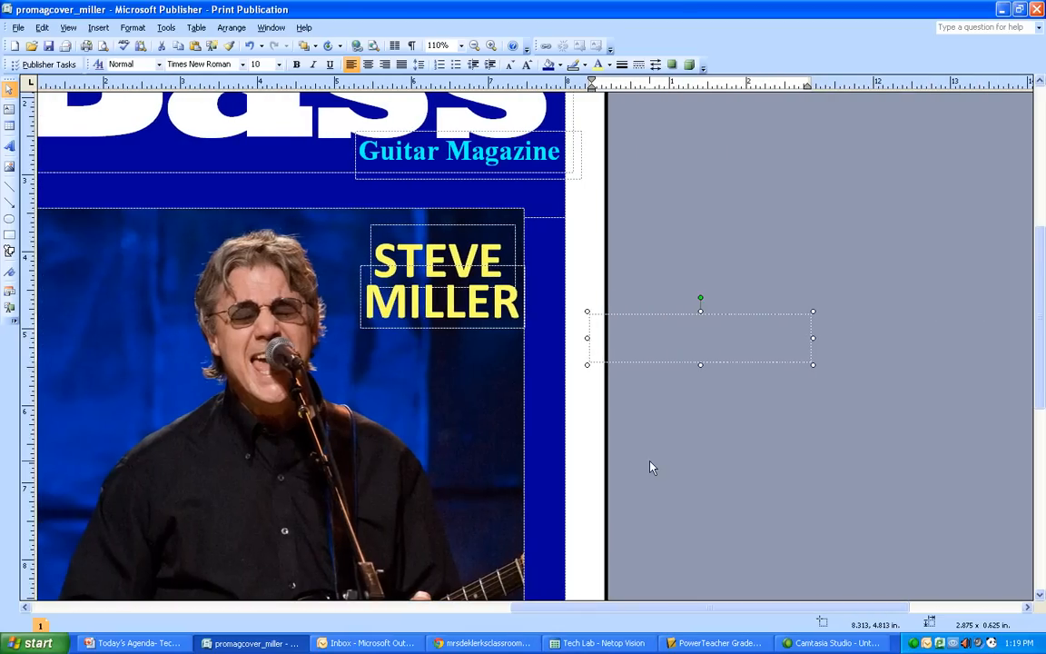
type("We pay tribute to the master")
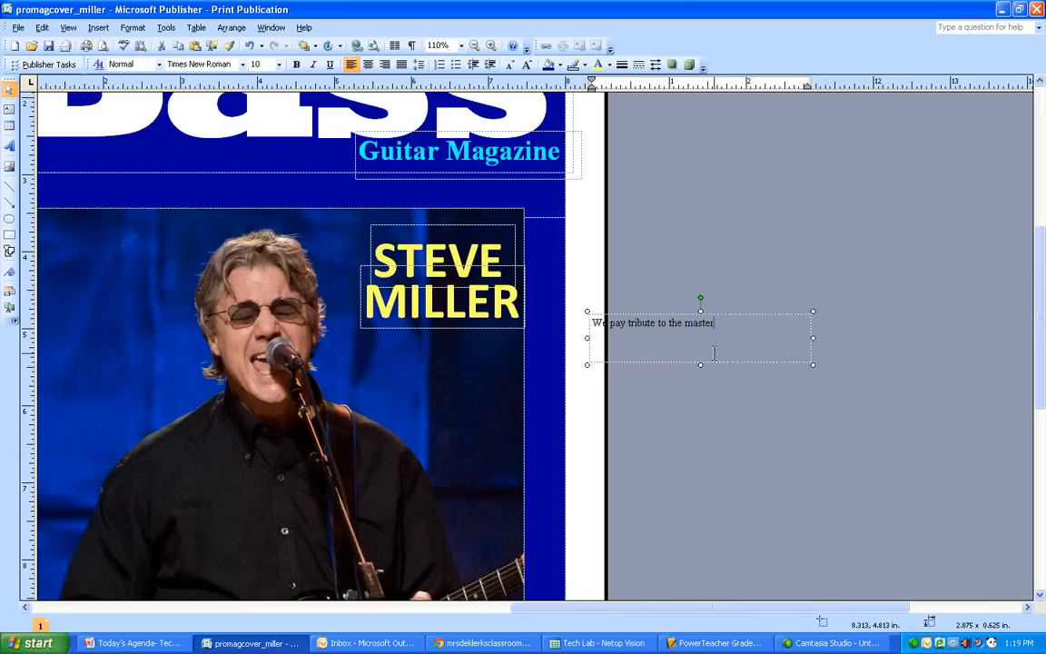
Set the tribute line in bold Calibri and enlarge it to 16 pt
left_click_drag(718, 324, 572, 336)
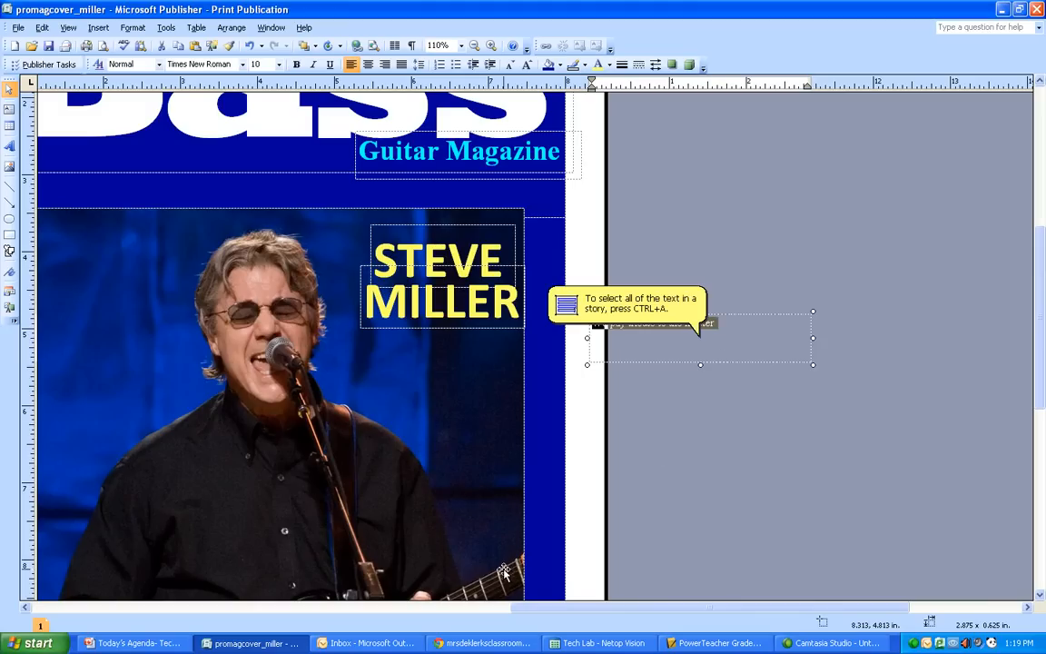
left_click_drag(538, 609, 561, 612)
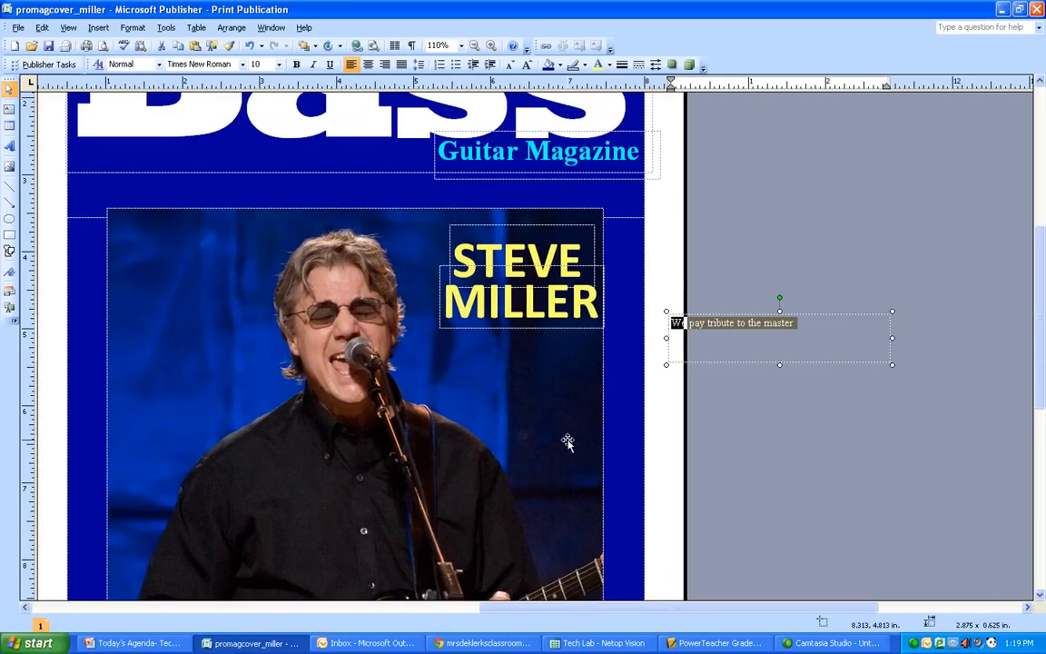
scroll(660, 418, "down", 1)
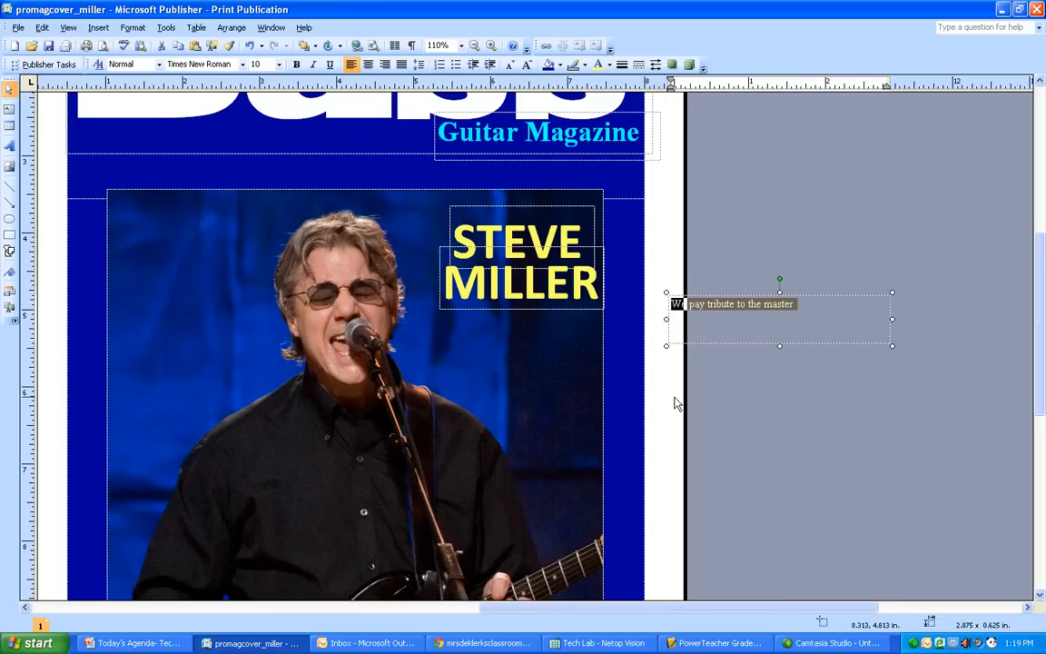
left_click(244, 65)
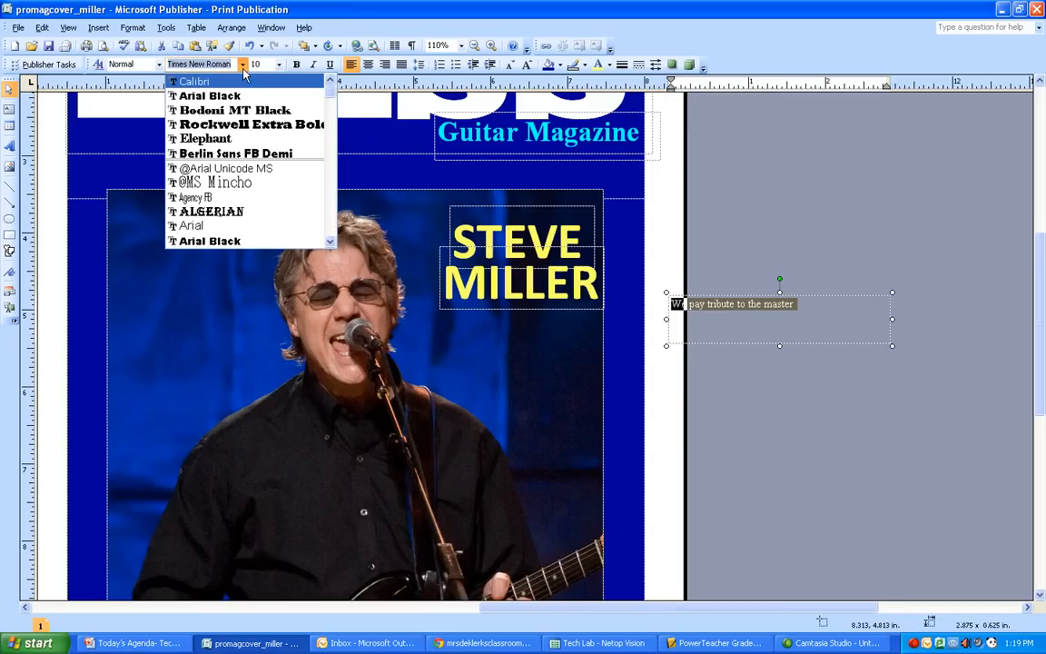
left_click(238, 82)
left_click(296, 65)
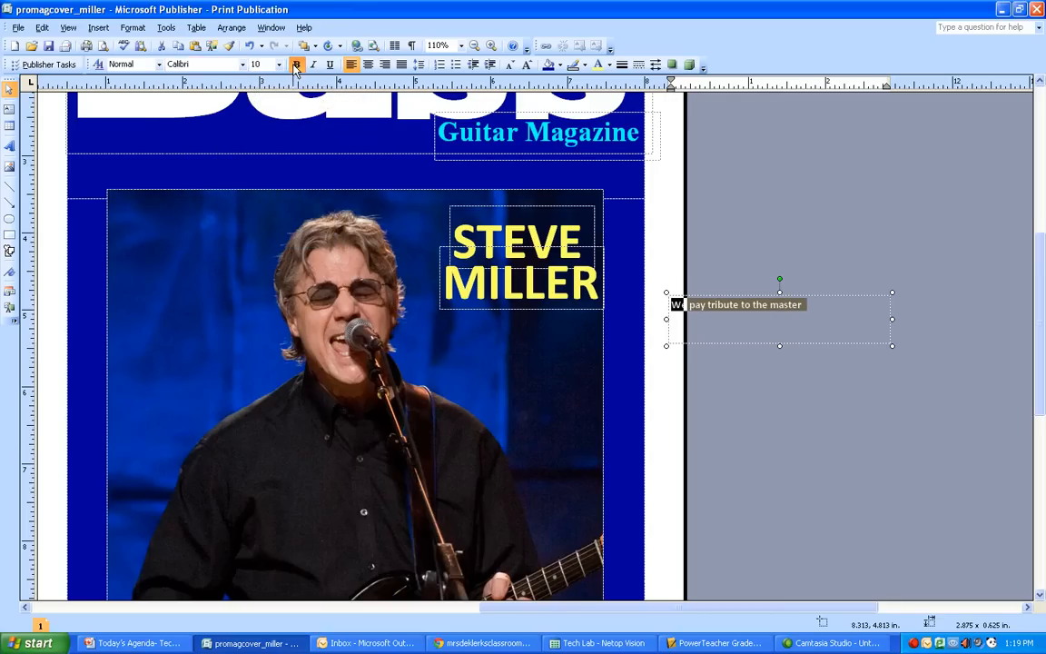
left_click(525, 65)
left_click(525, 65)
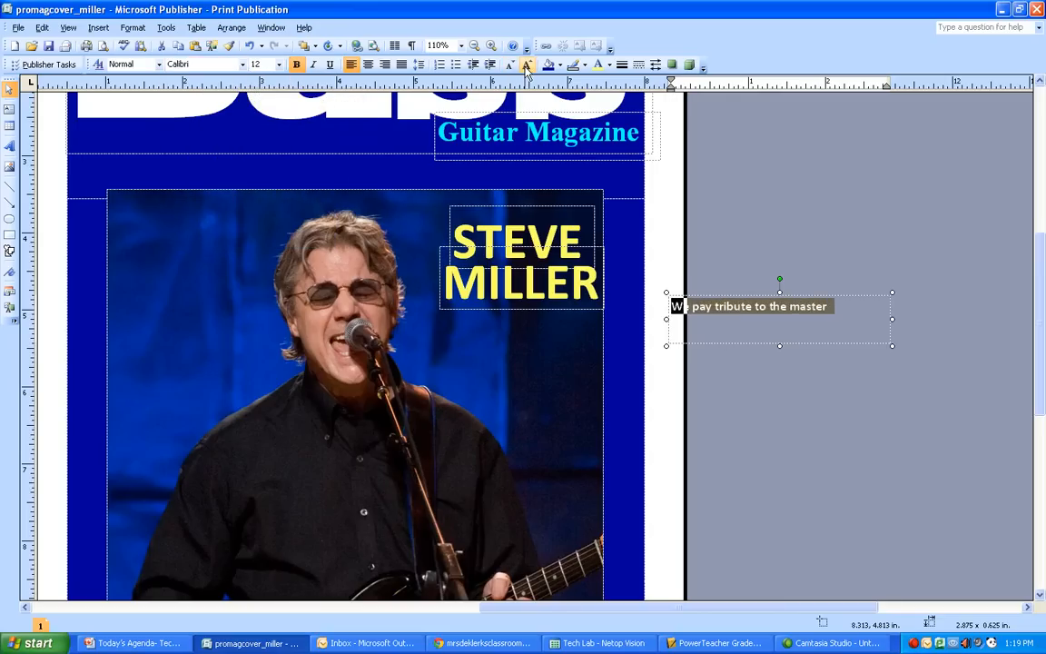
left_click(525, 65)
left_click(525, 65)
Move the tribute line onto the photo just below MILLER and format it as white, non-bold text
left_click_drag(845, 298, 599, 318)
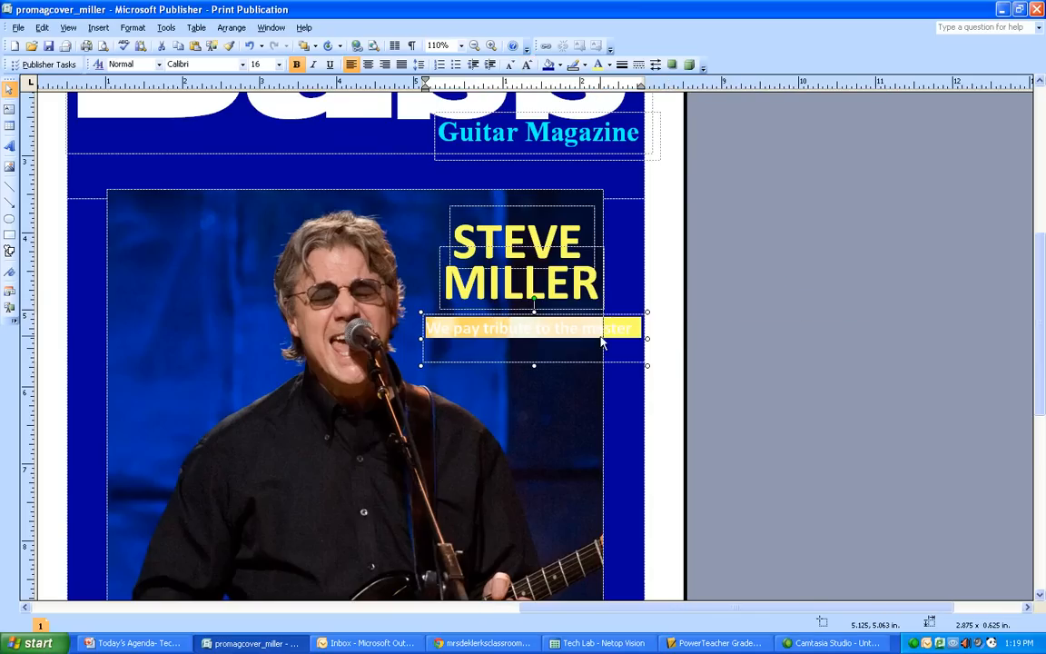
left_click(610, 66)
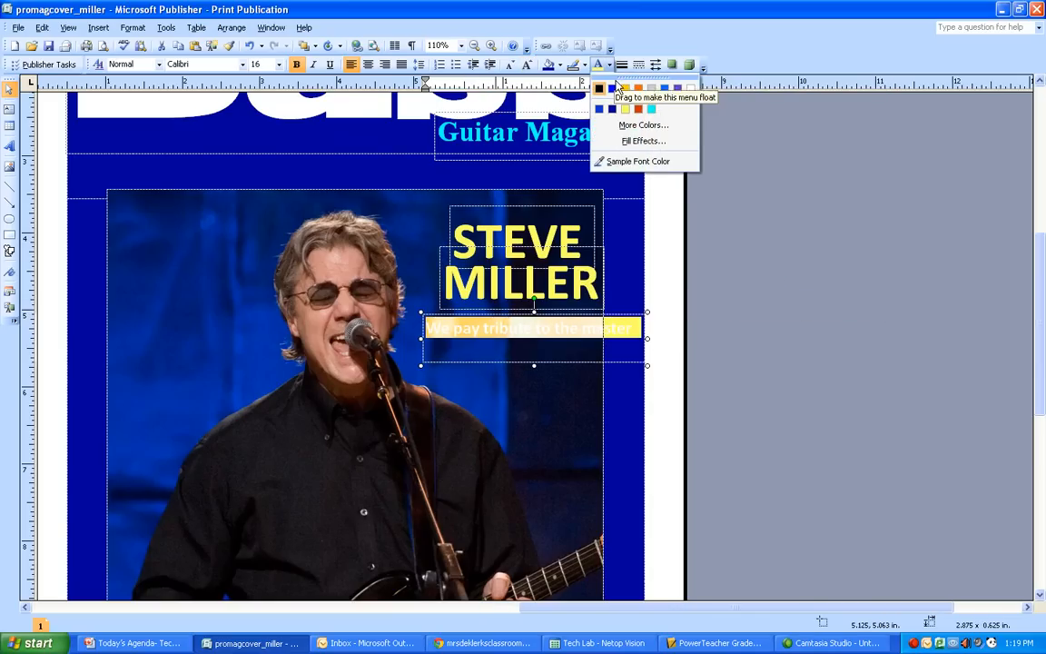
left_click(689, 98)
left_click(621, 328)
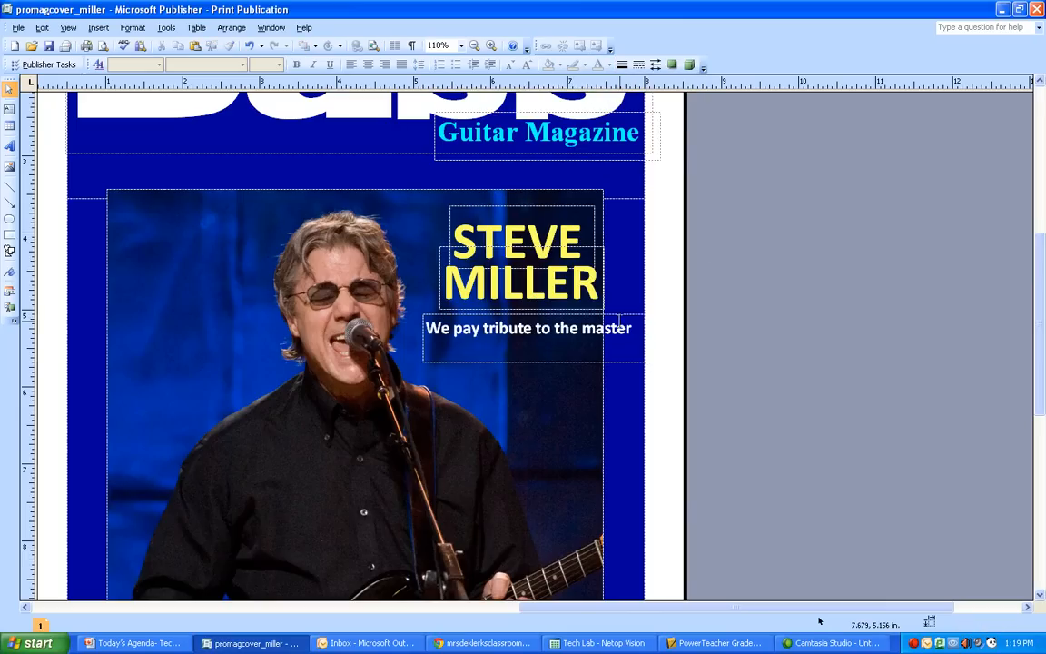
left_click_drag(639, 332, 423, 328)
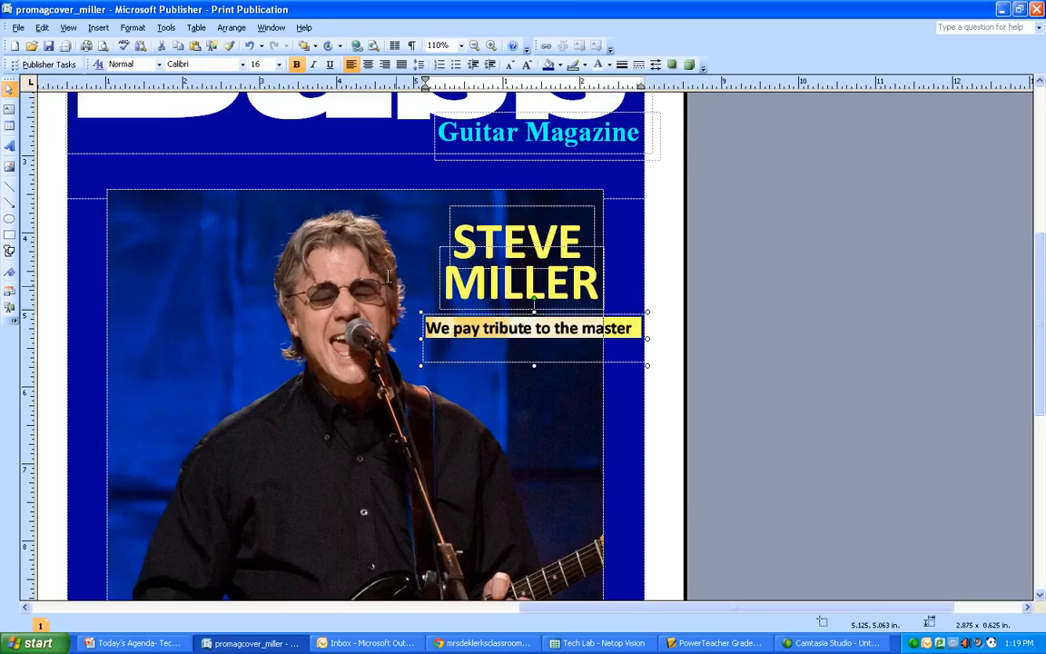
left_click(731, 224)
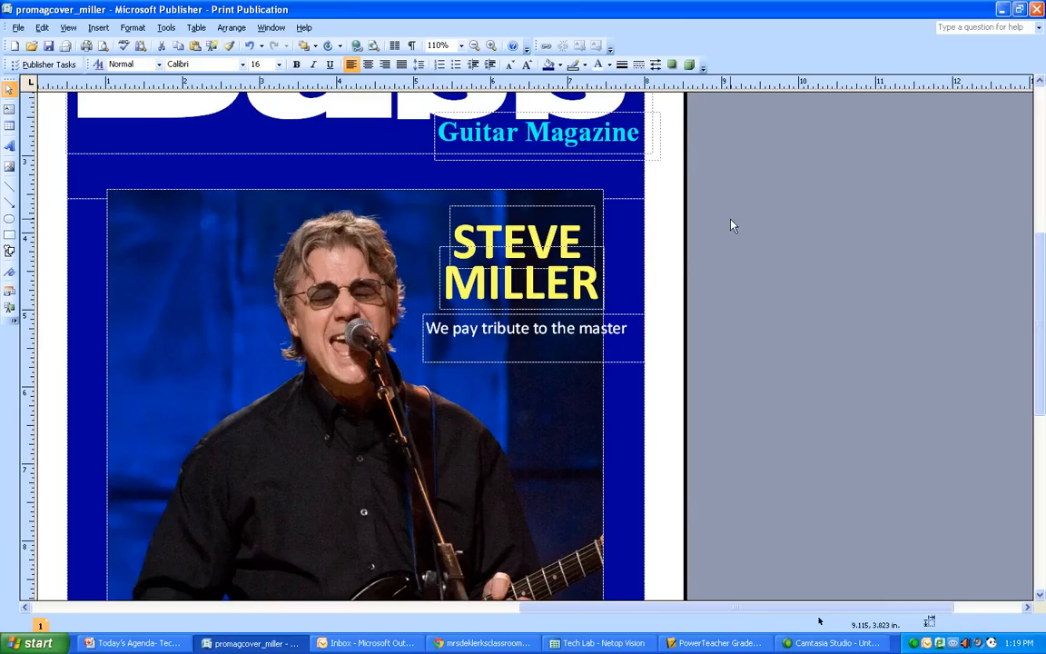
Reduce the tribute line to 12 pt and narrow its text box to about 2.1 in
left_click(632, 328)
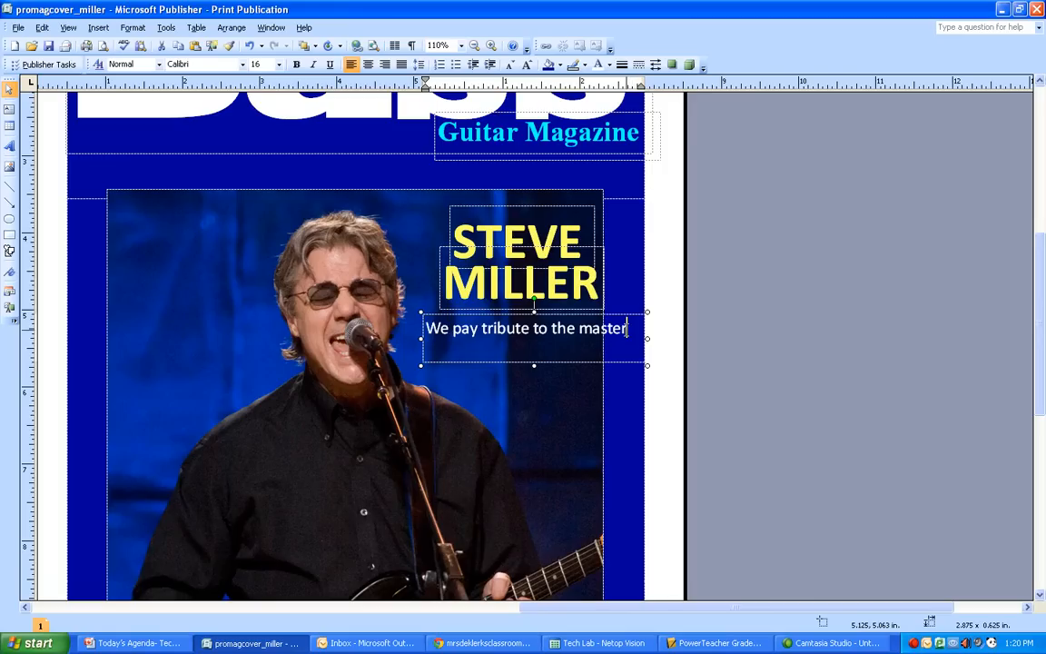
left_click_drag(629, 328, 437, 327)
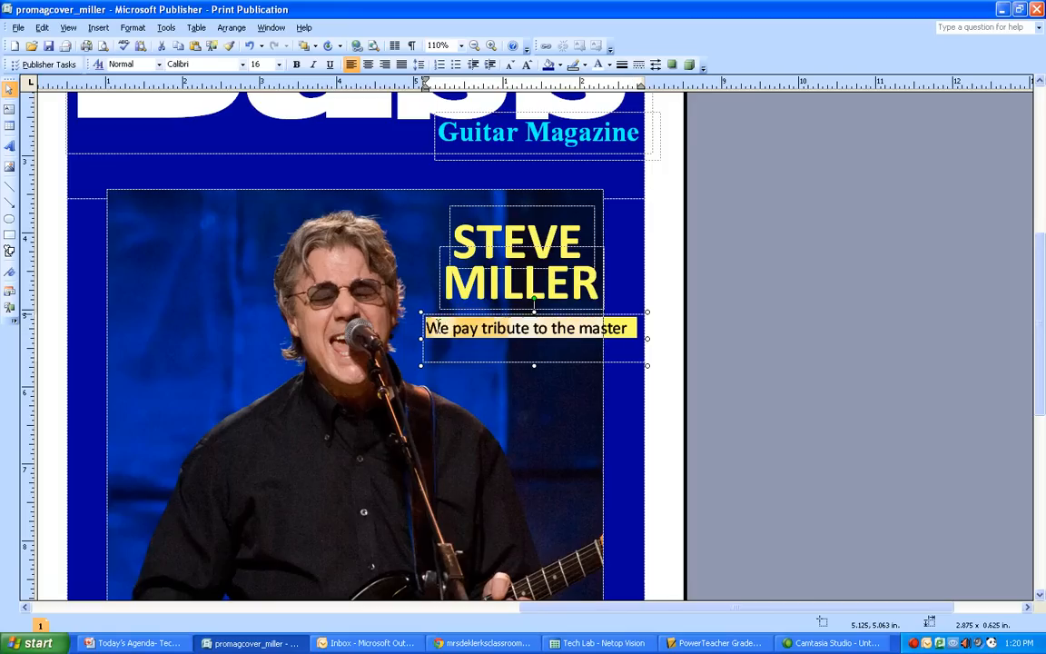
left_click(512, 70)
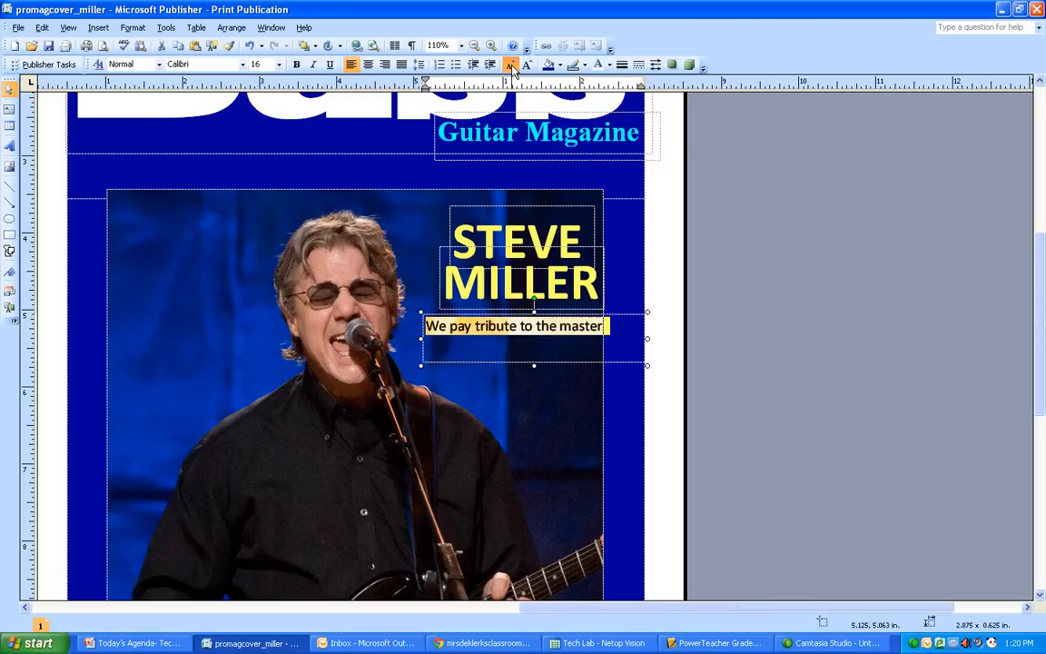
left_click(512, 70)
left_click_drag(647, 340, 590, 340)
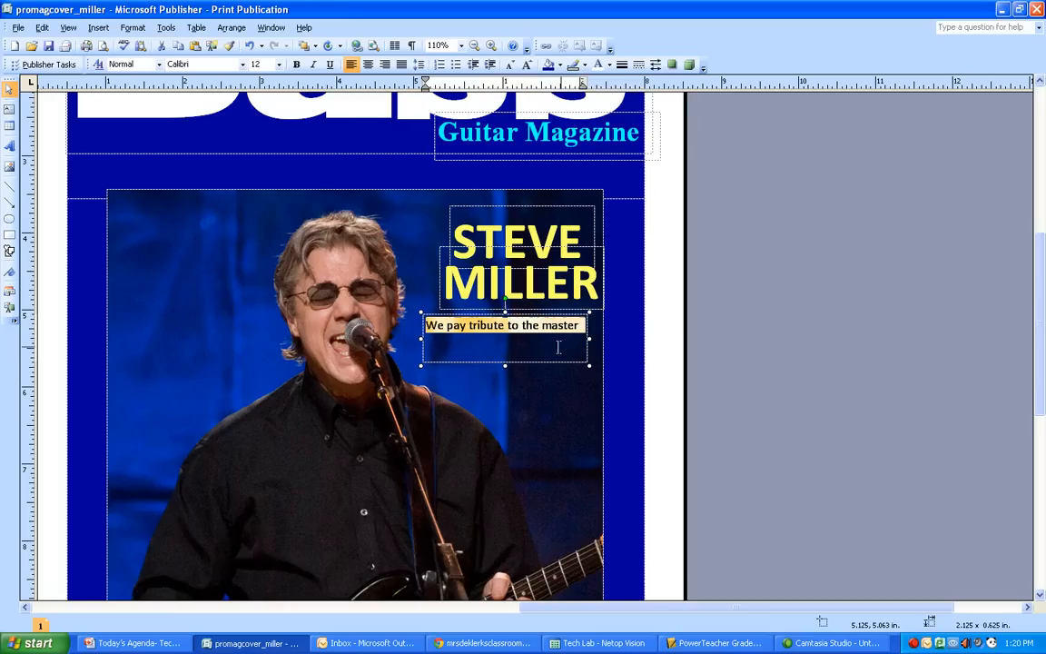
Shorten the tribute line's text box to 0.25 in high and nudge it right and up until it sits directly beneath MILLER
left_click_drag(506, 365, 506, 335)
left_click(529, 335)
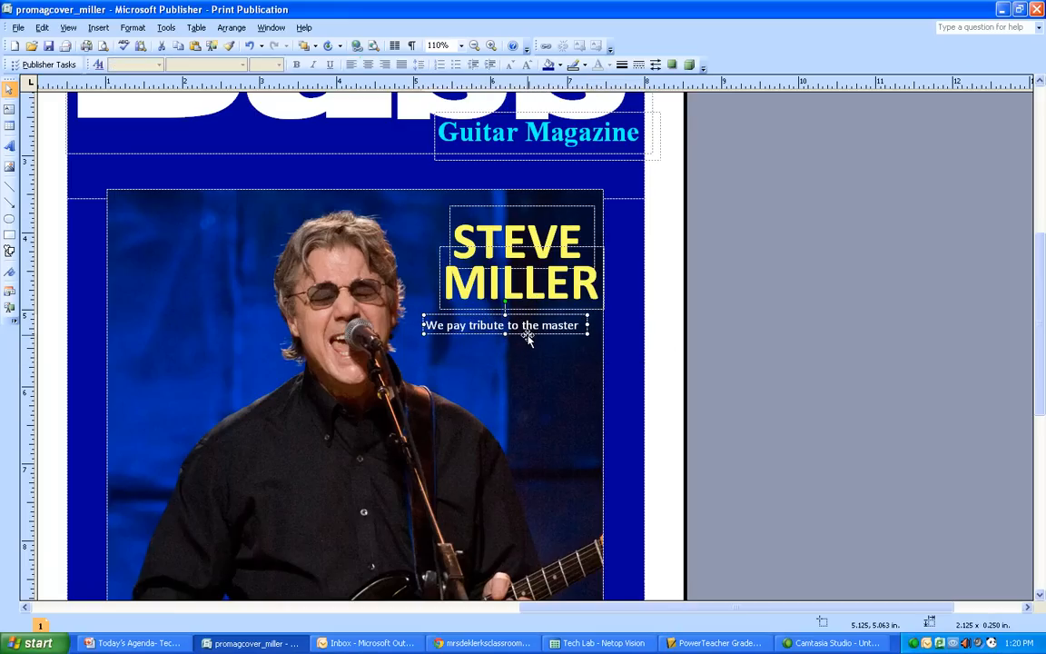
key("Right")
key("Right")
key("Right")
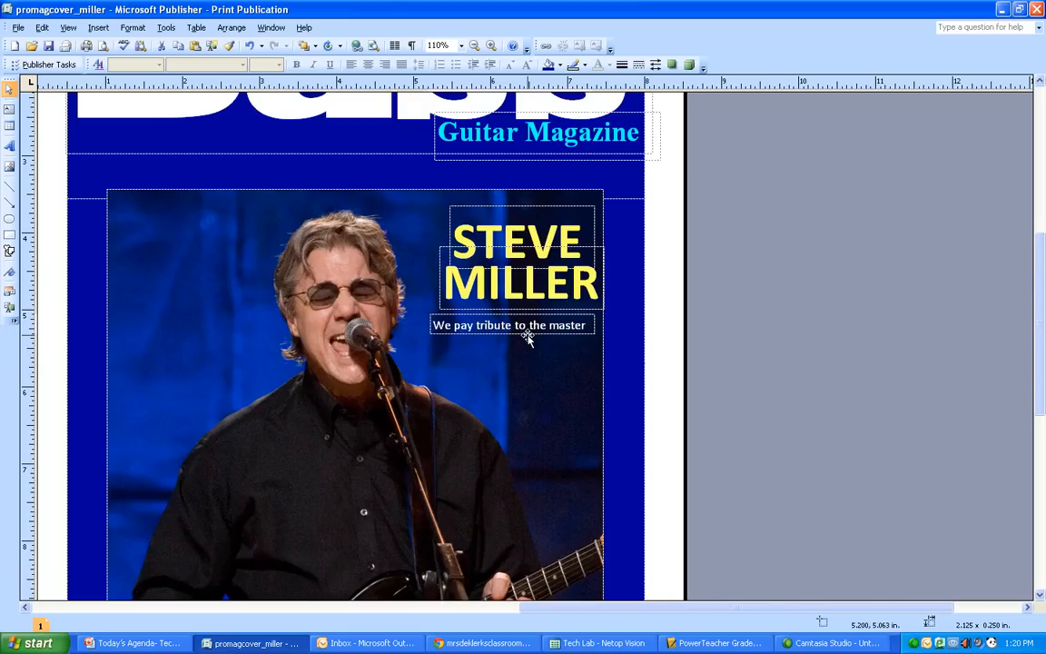
key("Right")
key("Right")
key("Right")
key("Up")
key("Up")
key("Up")
key("Up")
key("Up")
key("Up")
key("Up")
key("Up")
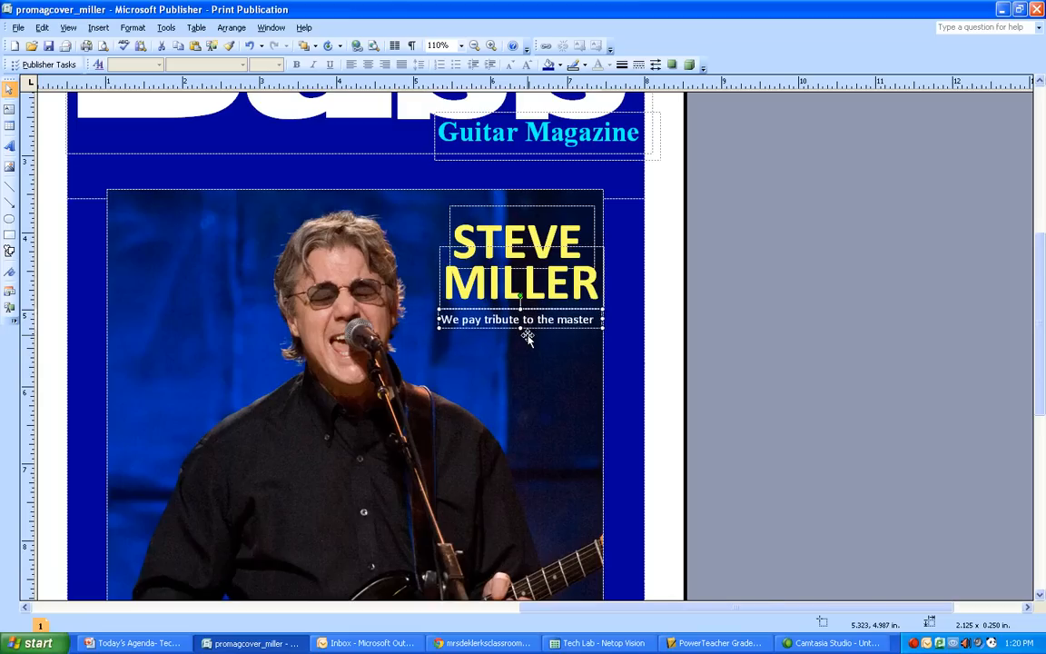
key("Up")
key("Up")
key("Up")
key("Right")
key("Right")
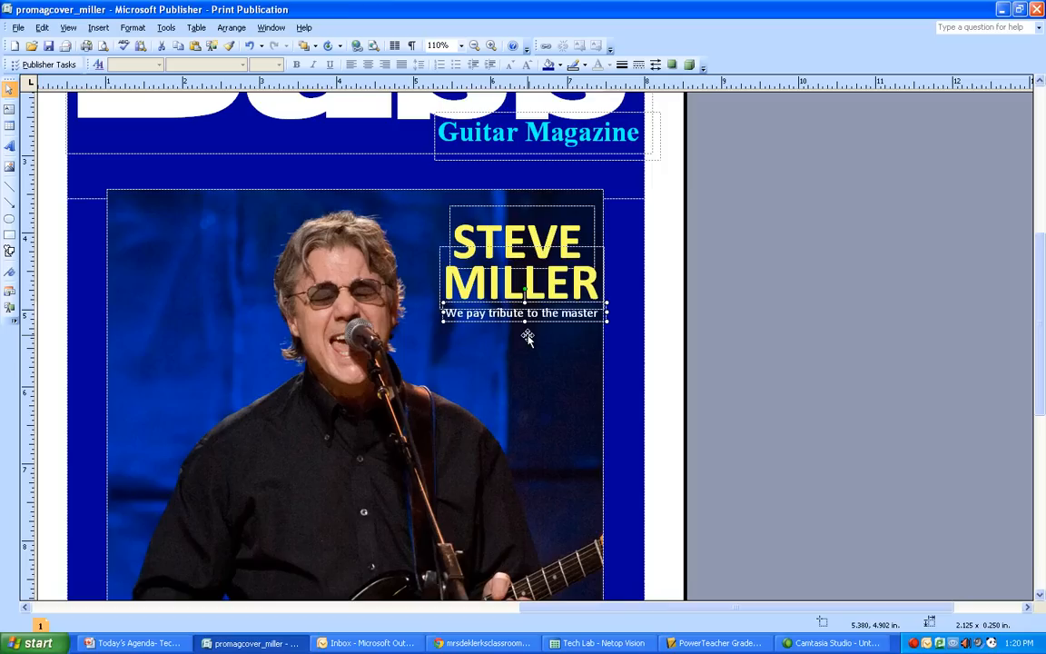
key("Down")
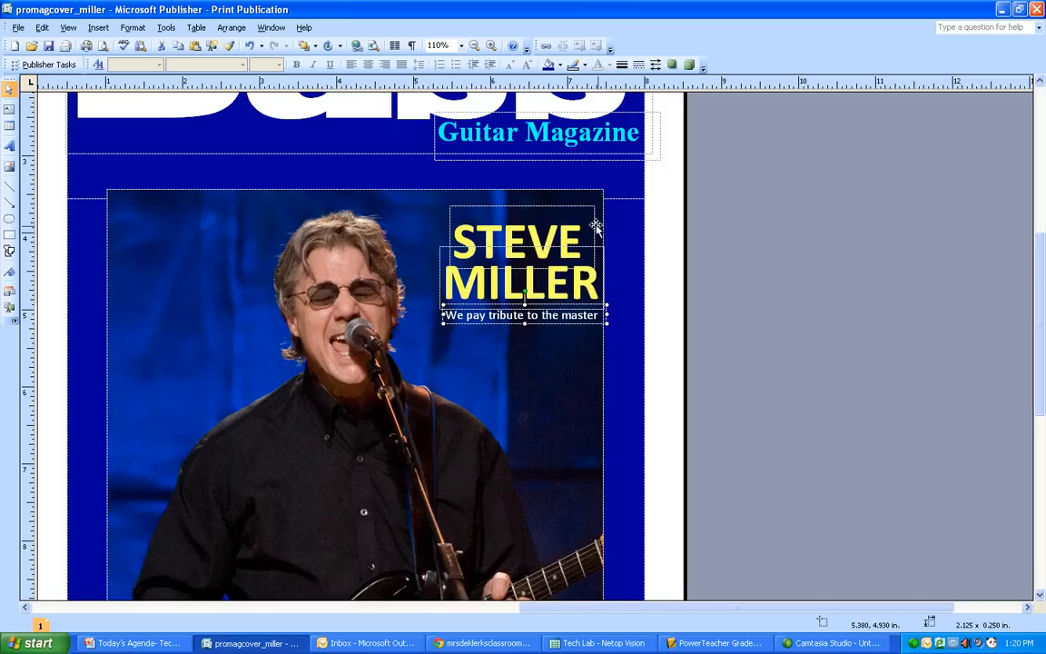
Save the publication and inspect the cover in print preview at 100%, closing the preview when done
left_click(743, 265)
left_click(45, 46)
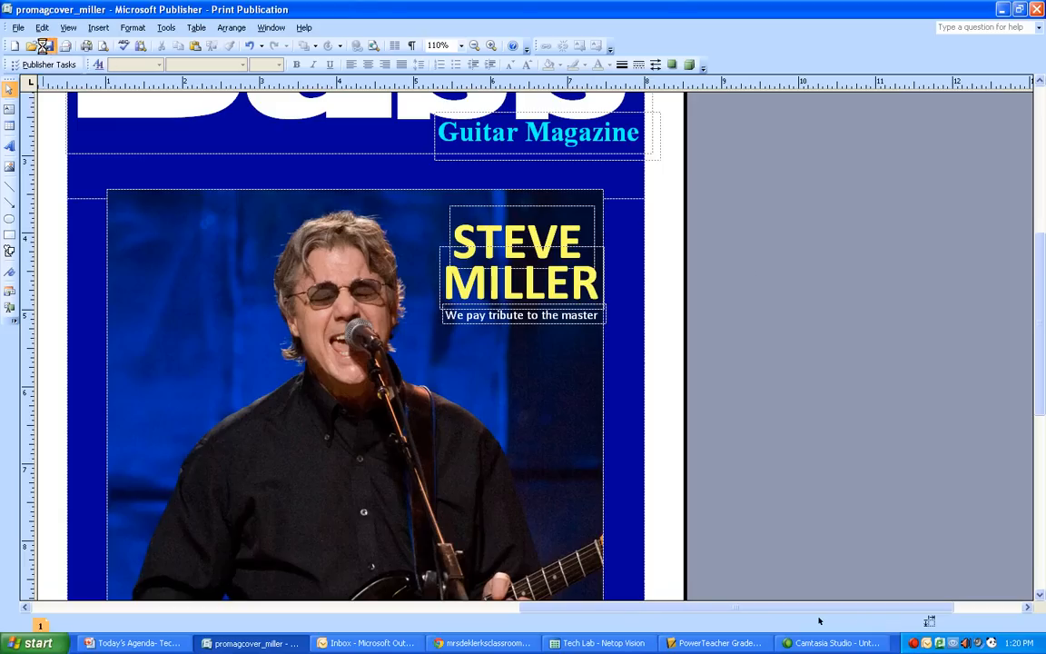
left_click(19, 28)
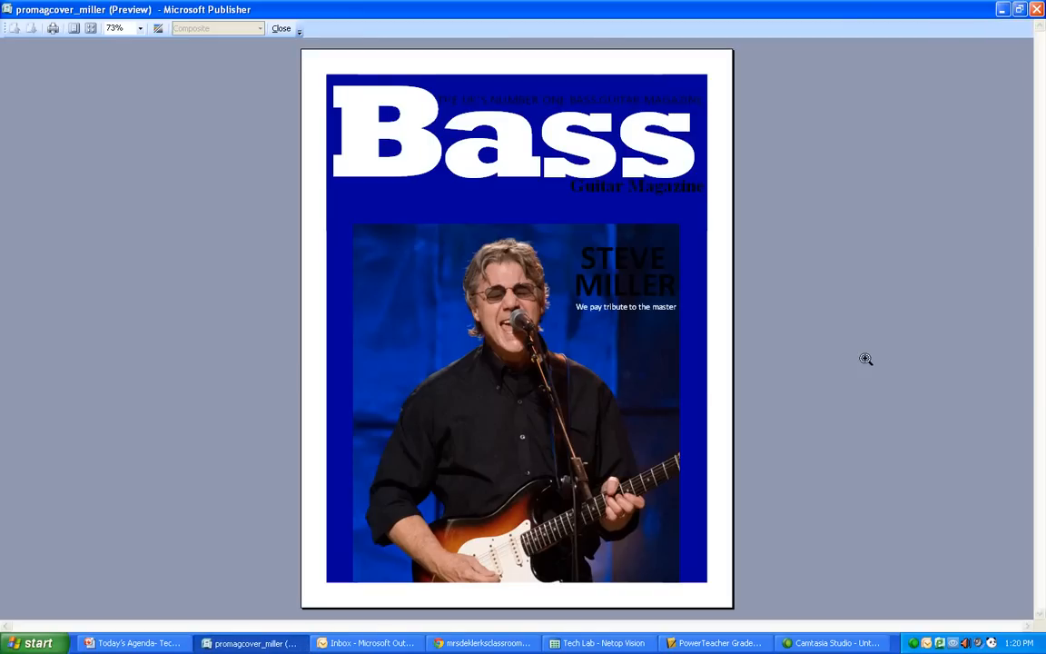
left_click(584, 309)
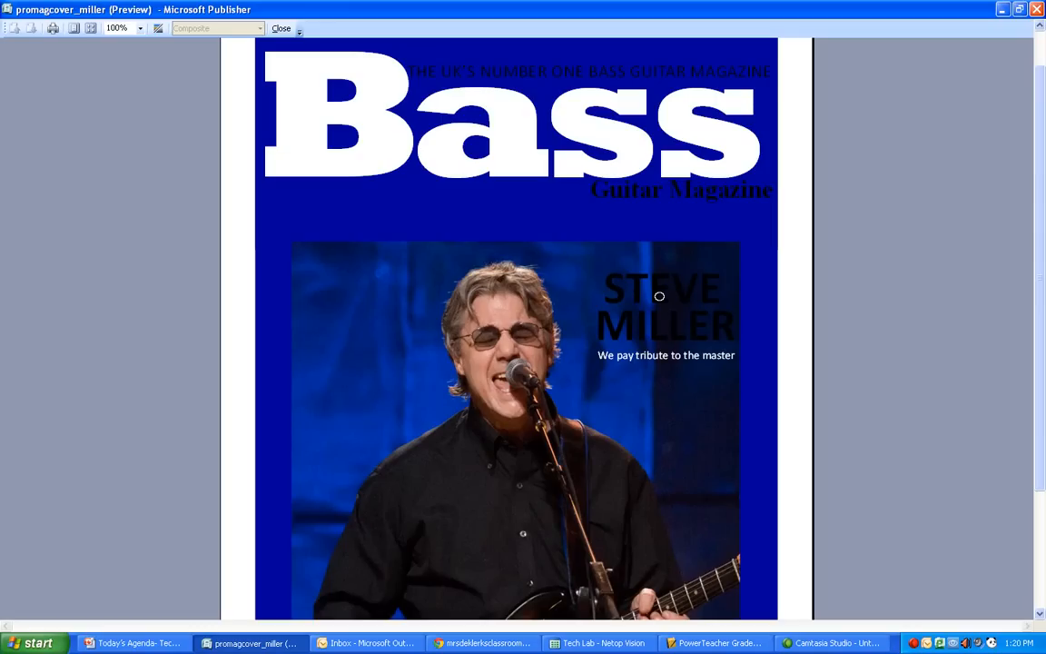
left_click(281, 28)
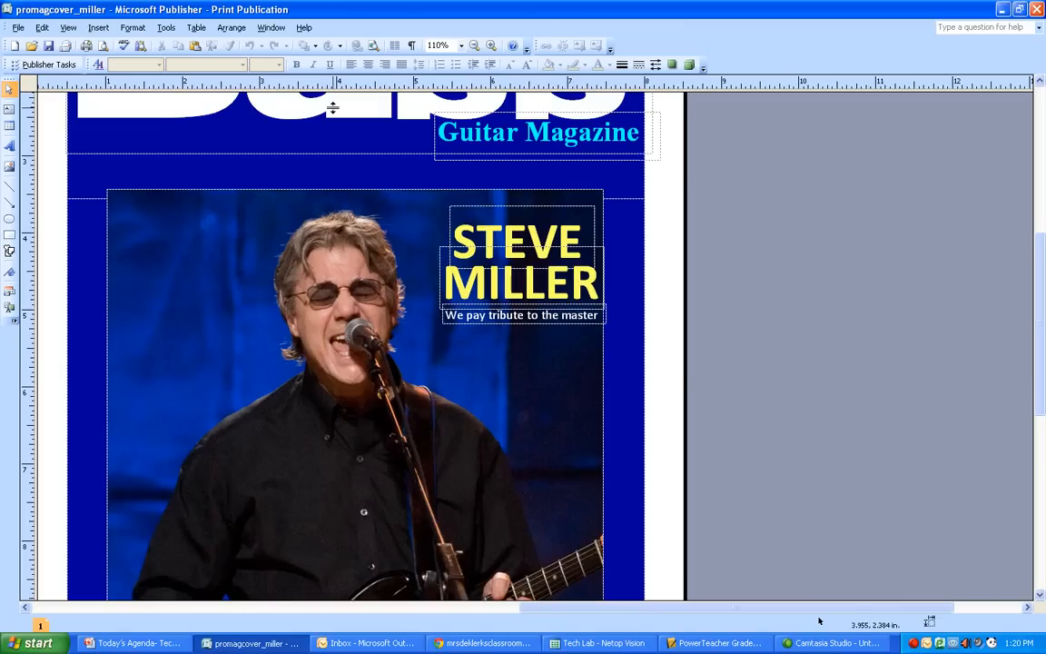
Show the page and the sample Bass cover side by side at 50% zoom to compare their layouts
scroll(534, 311, "up", 1)
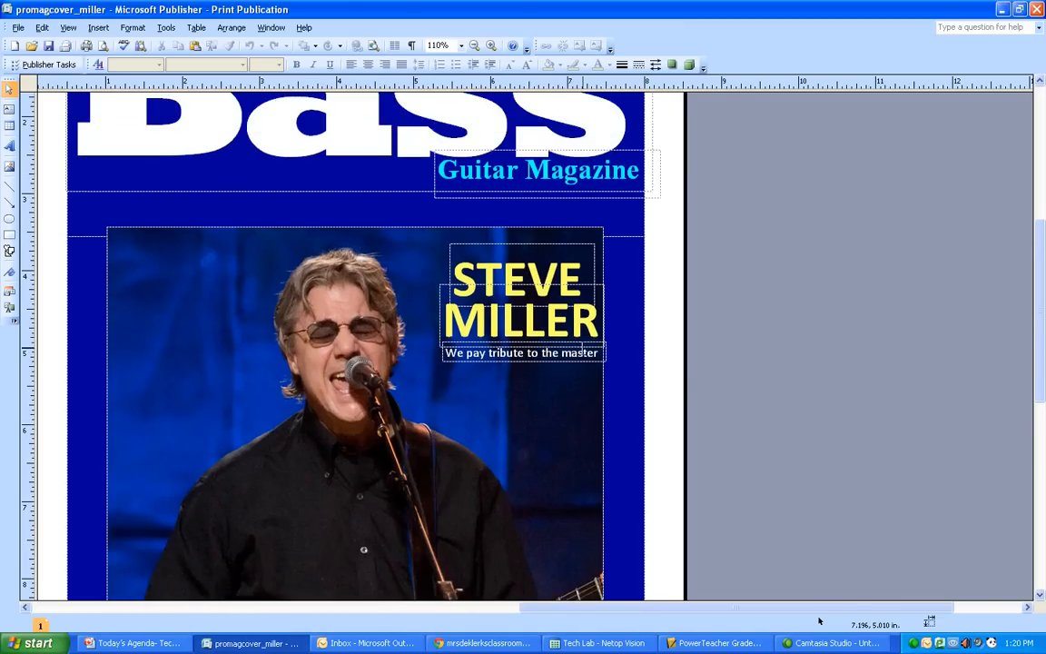
scroll(583, 350, "down", 2)
scroll(583, 351, "down", 2)
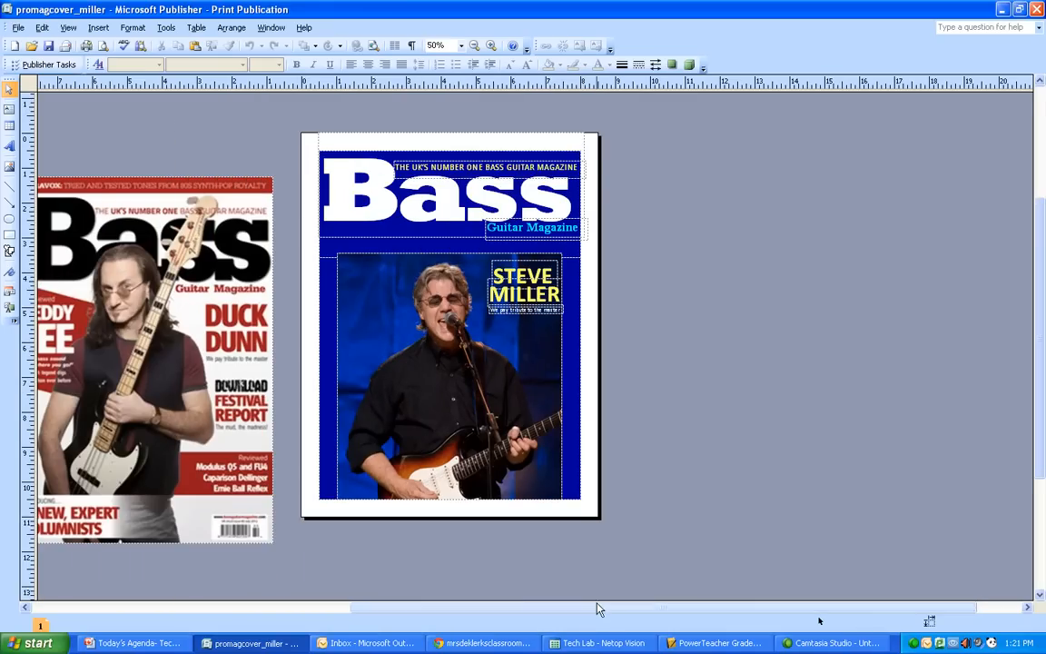
left_click_drag(598, 607, 525, 607)
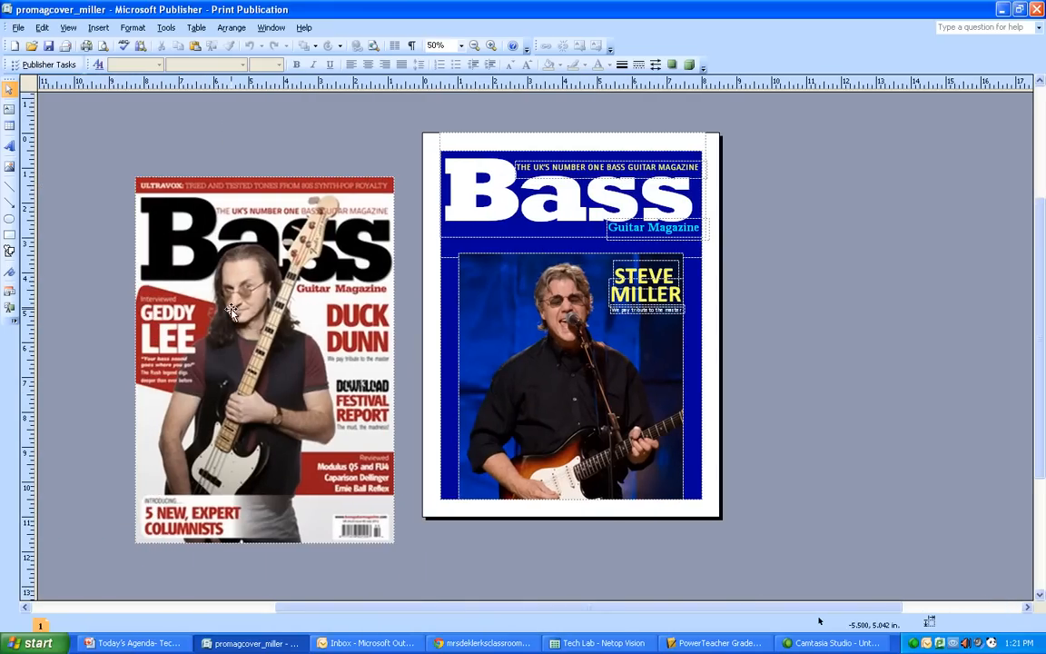